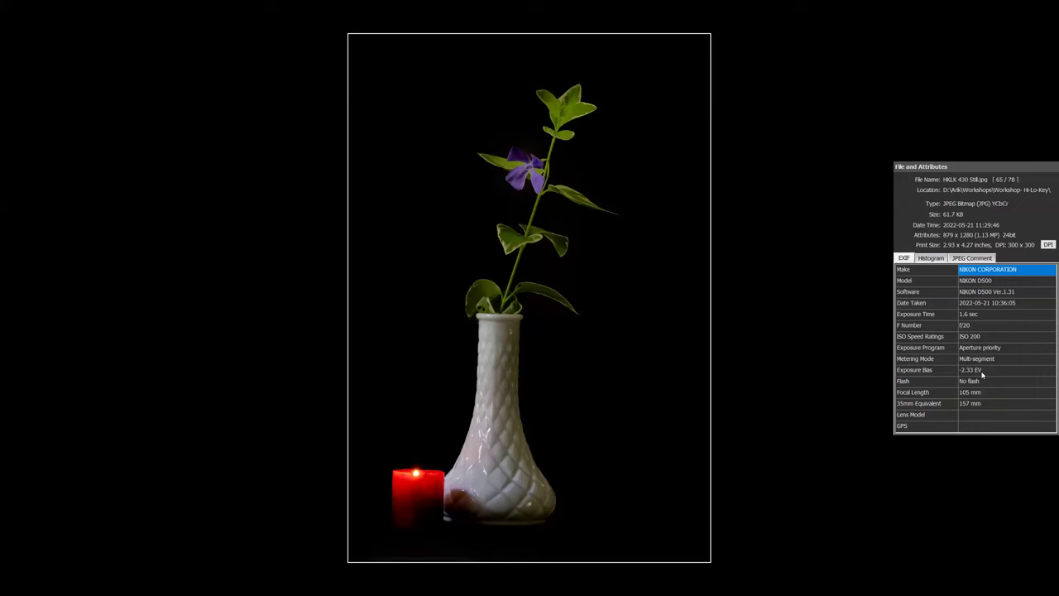
# Step: View the still-life photos HKLK 431 Still.jpg and HKLK 432 Still.jpg full screen, returning to the thumbnails after each
pyautogui.press('Right')
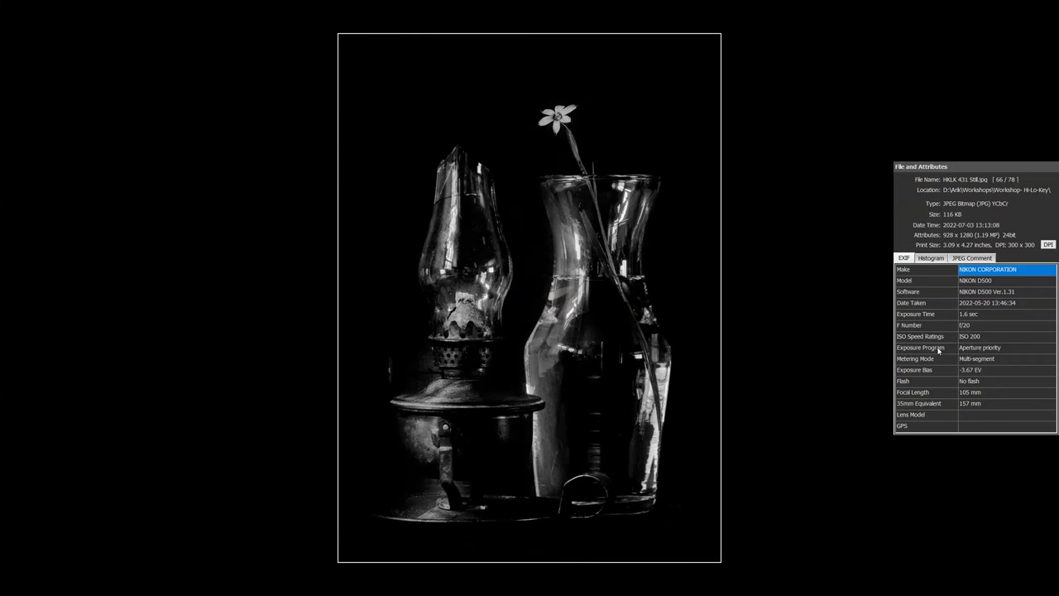
pyautogui.press('Escape')
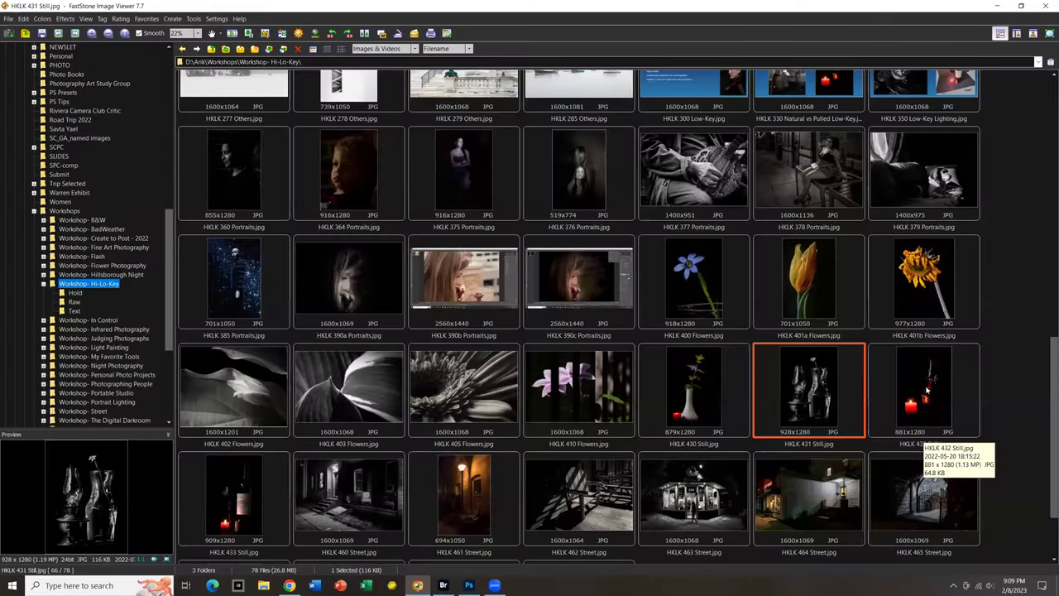
pyautogui.click(929, 386)
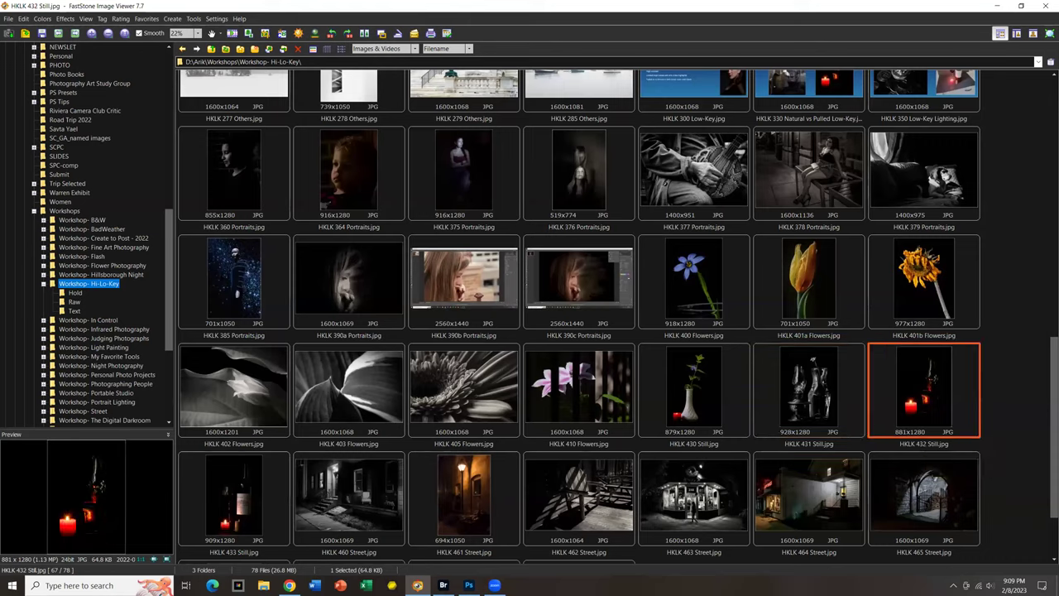
pyautogui.doubleClick(929, 386)
pyautogui.moveTo(1046, 354)
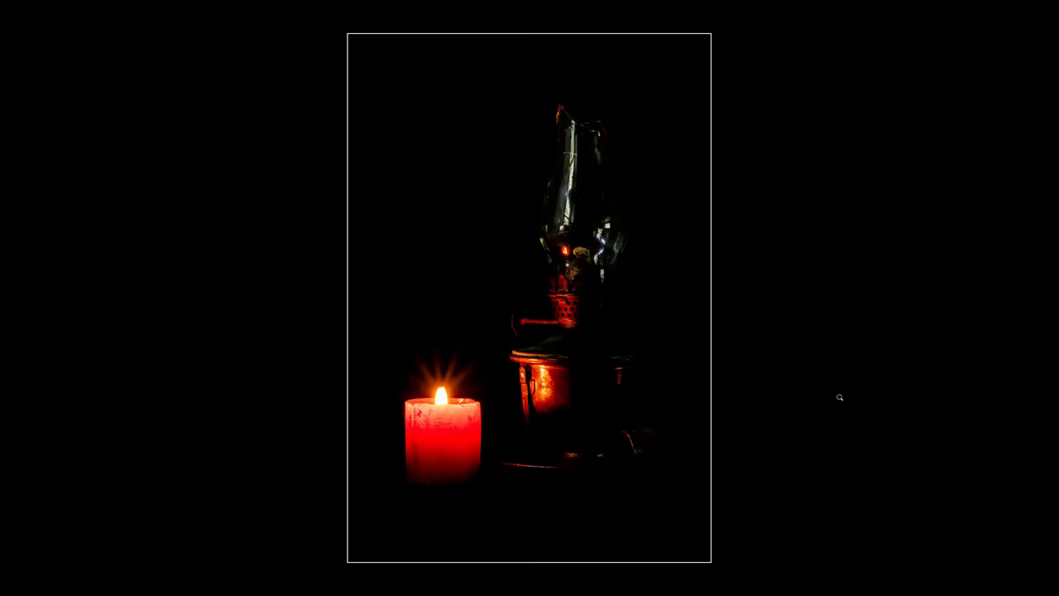
pyautogui.press('Escape')
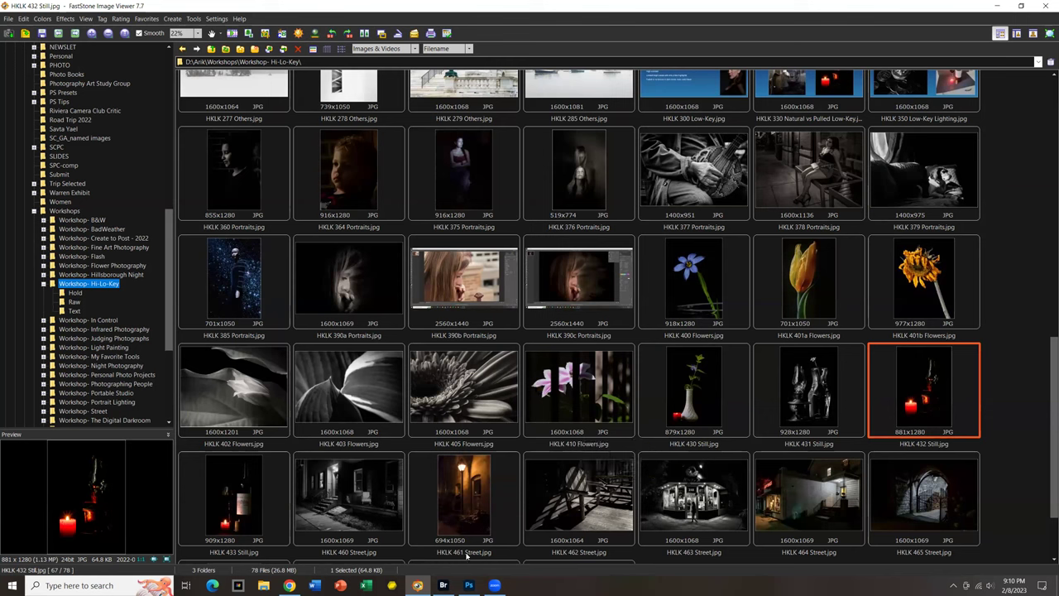
# Step: View the candle and oil lamp photo HKLK 432 Still.jpg full screen once more and return to the thumbnails
pyautogui.click(445, 585)
pyautogui.doubleClick(913, 391)
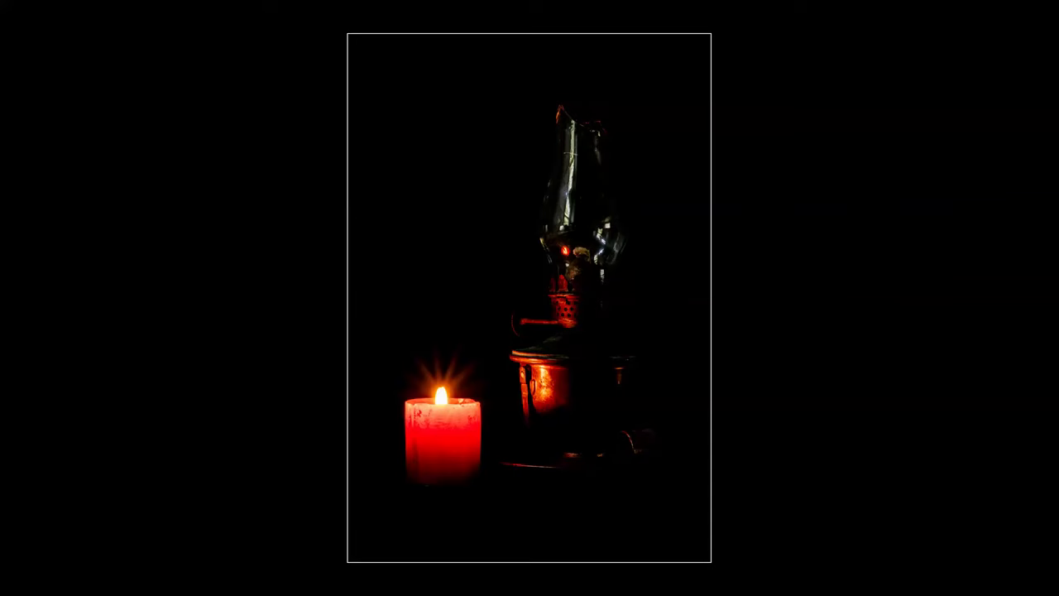
pyautogui.press('Escape')
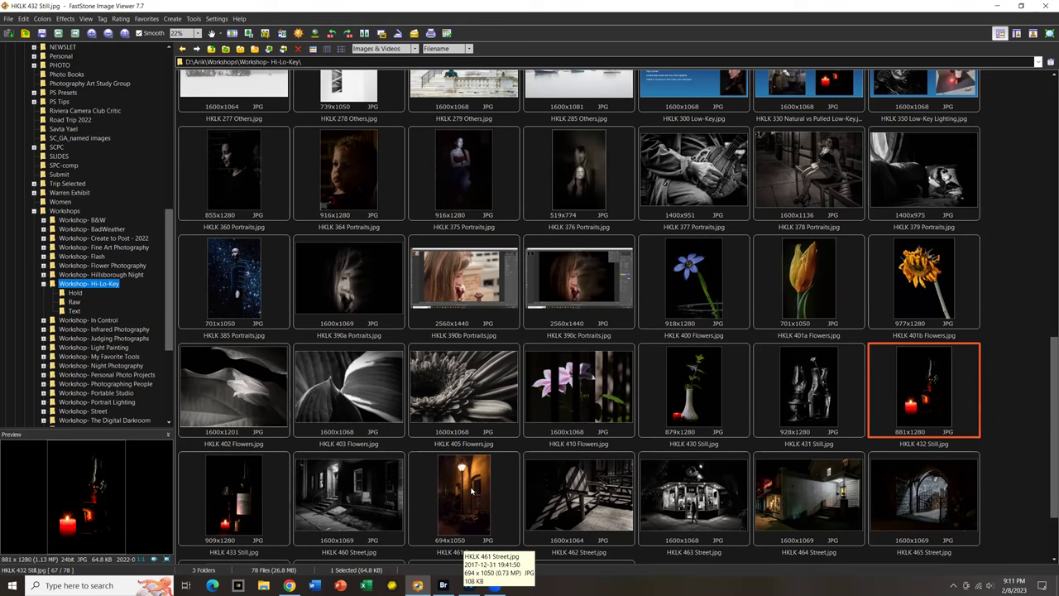
# Step: View the street lamp photo HKLK 461 Street.jpg full screen and return to the thumbnails
pyautogui.scroll(-2, 469, 494)
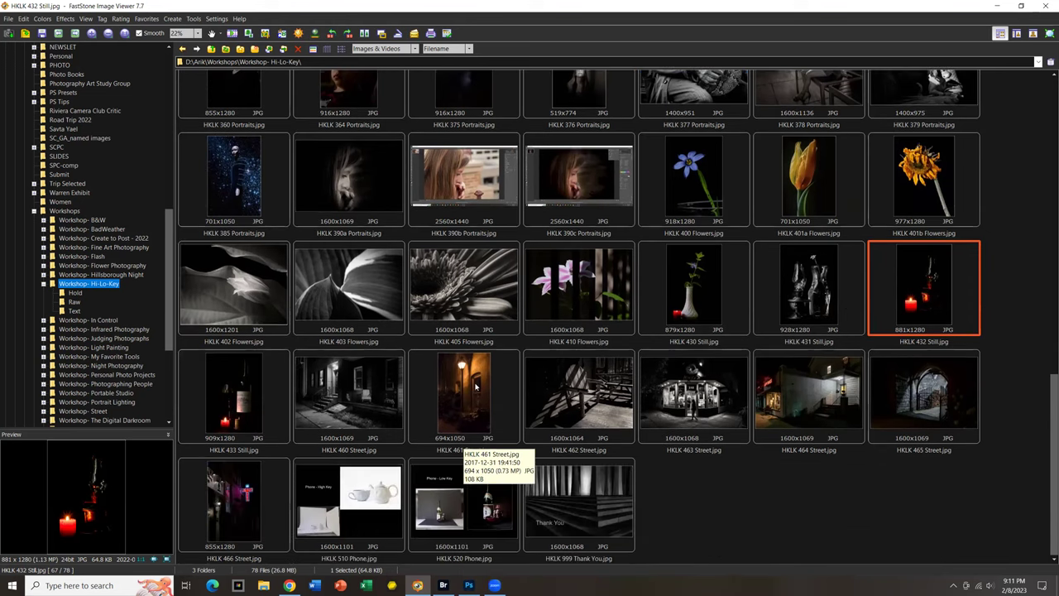
pyautogui.click(483, 400)
pyautogui.doubleClick(483, 400)
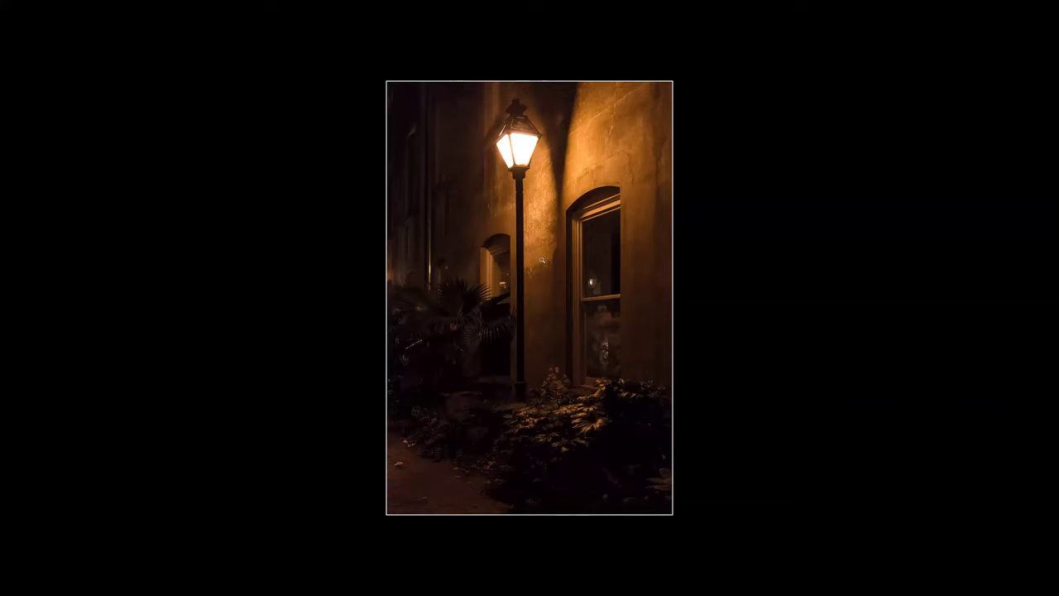
pyautogui.press('Escape')
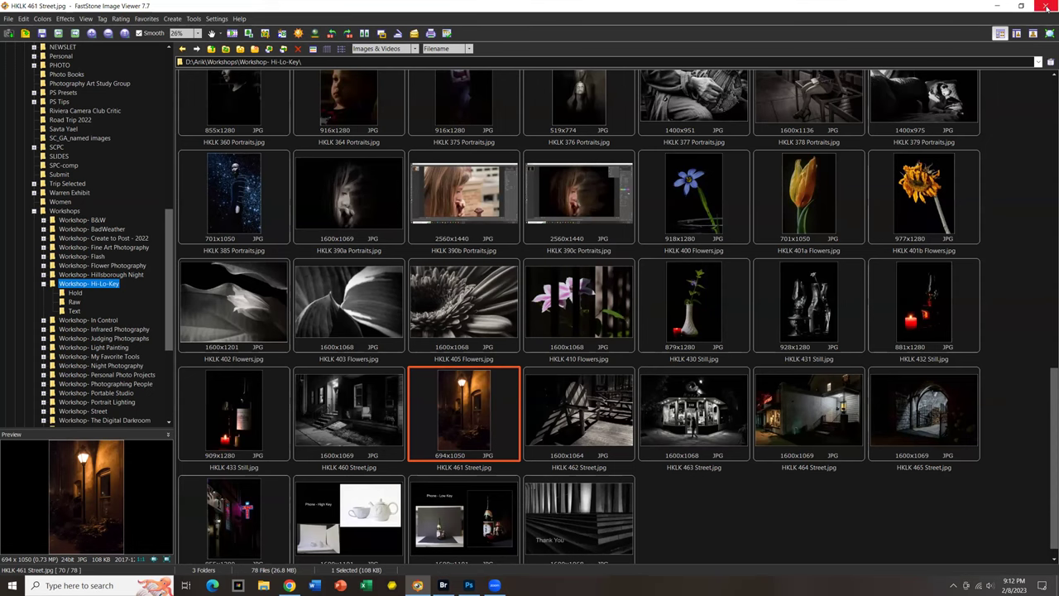
# Step: Minimize the image viewer, switch to Photoshop and open the NEF portrait of the curly-haired boy from the Raw folder
pyautogui.click(997, 5)
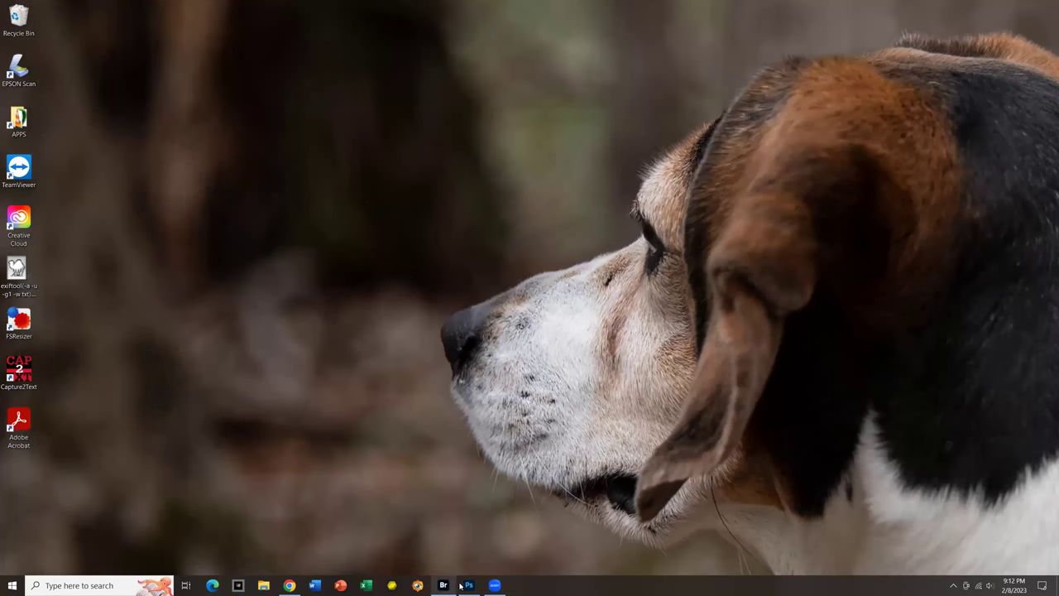
pyautogui.click(468, 584)
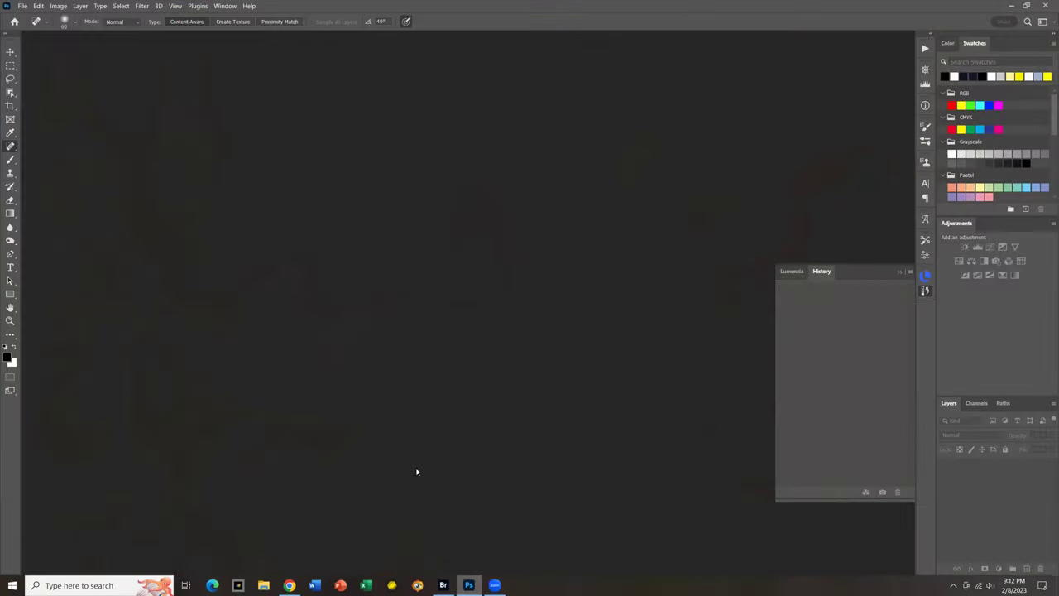
pyautogui.click(23, 6)
pyautogui.click(31, 16)
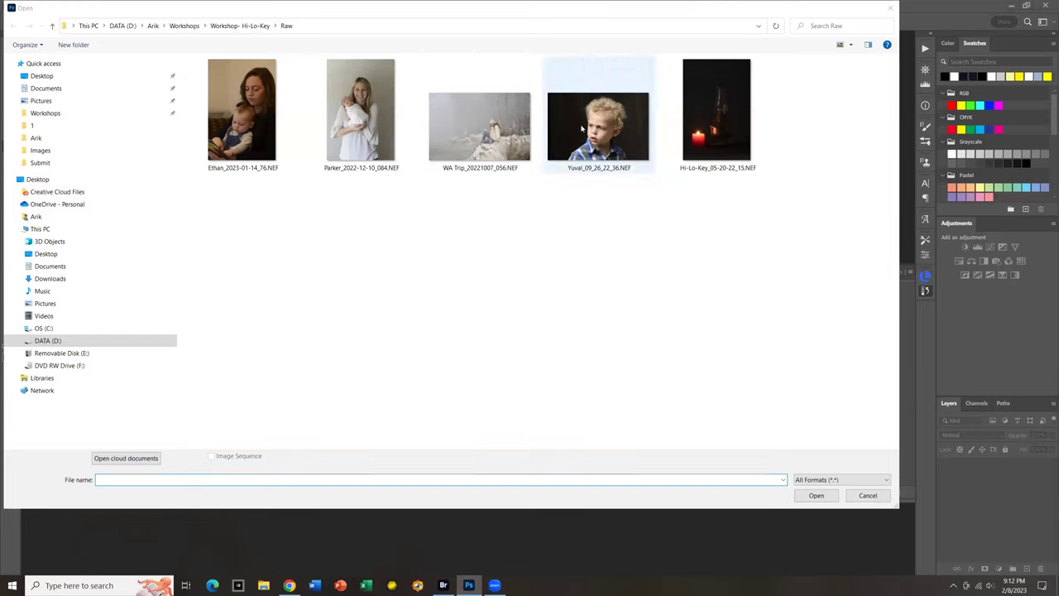
pyautogui.doubleClick(601, 123)
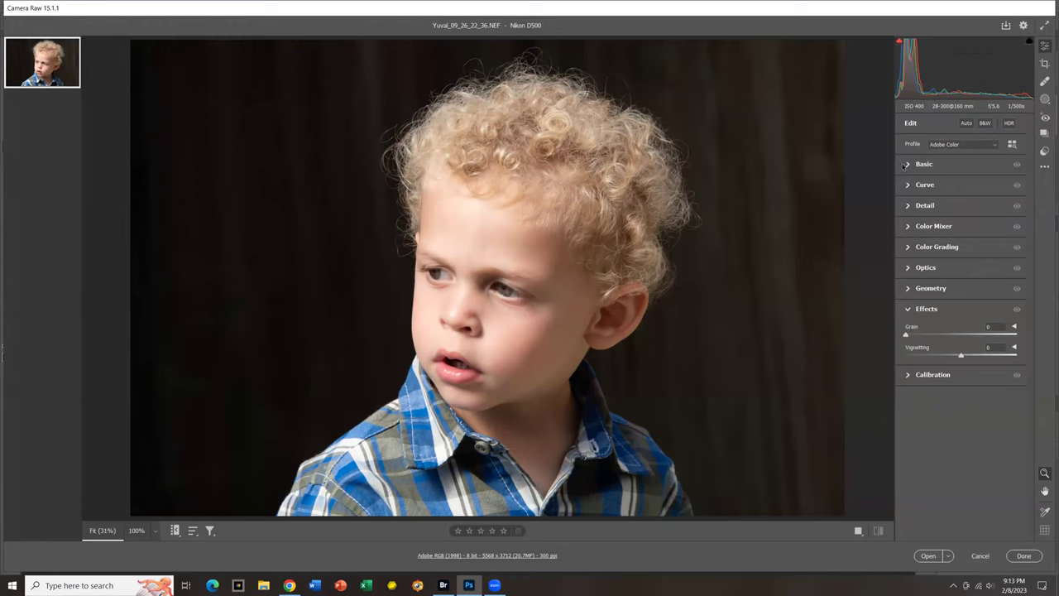
# Step: Darken the whole portrait in the Basic adjustments with exposure -1.52 and contrast +37
pyautogui.click(907, 164)
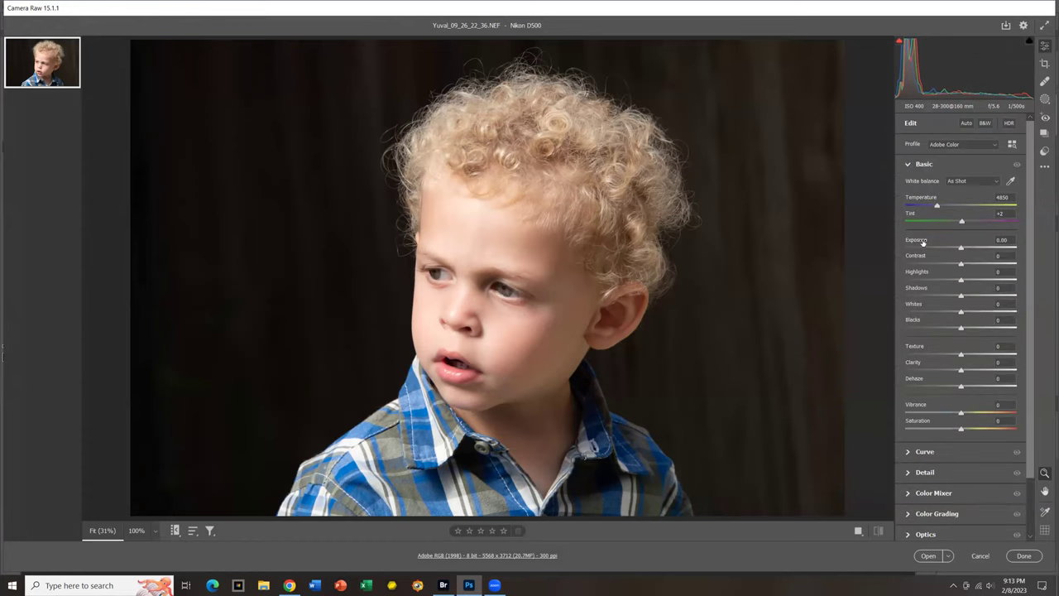
pyautogui.moveTo(922, 240)
pyautogui.mouseDown()
pyautogui.moveTo(902, 245)
pyautogui.moveTo(934, 257)
pyautogui.mouseUp()
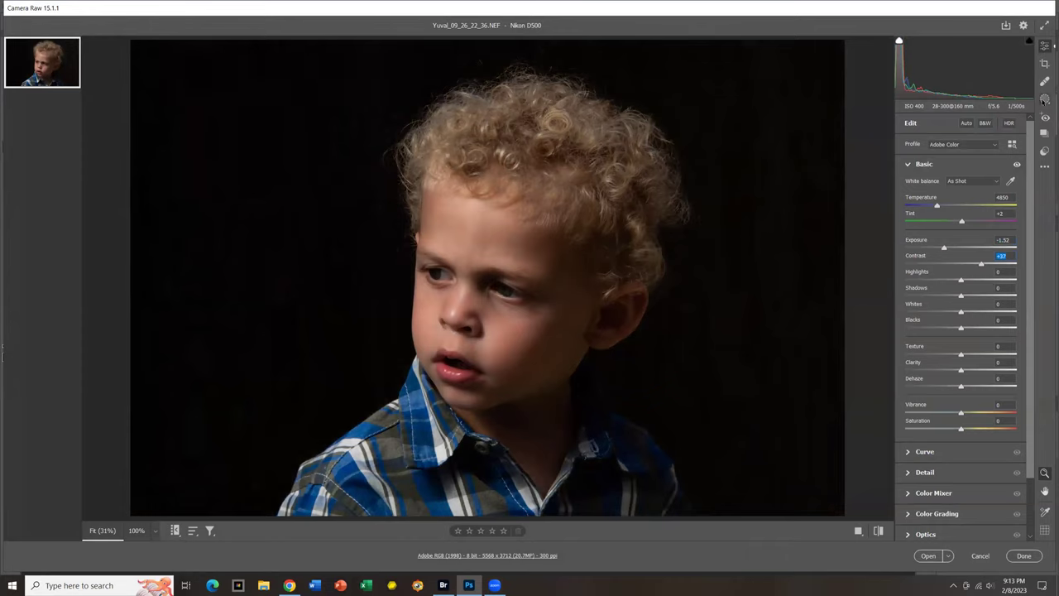
# Step: Add a linear gradient mask running diagonally from the photo's lower-left edge to the boy's face, with exposure -1.96
pyautogui.click(1044, 99)
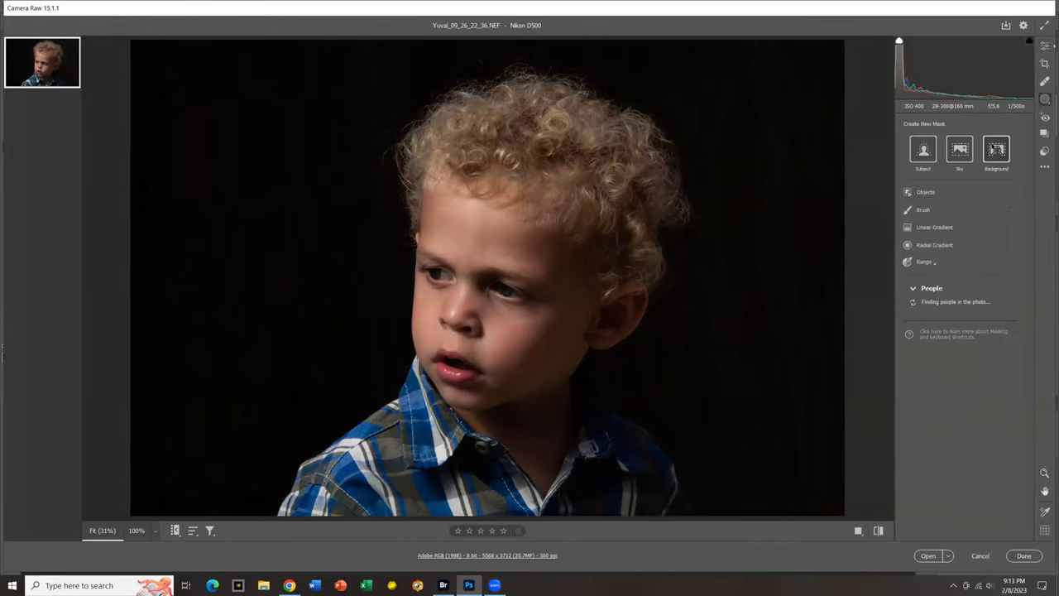
pyautogui.click(931, 226)
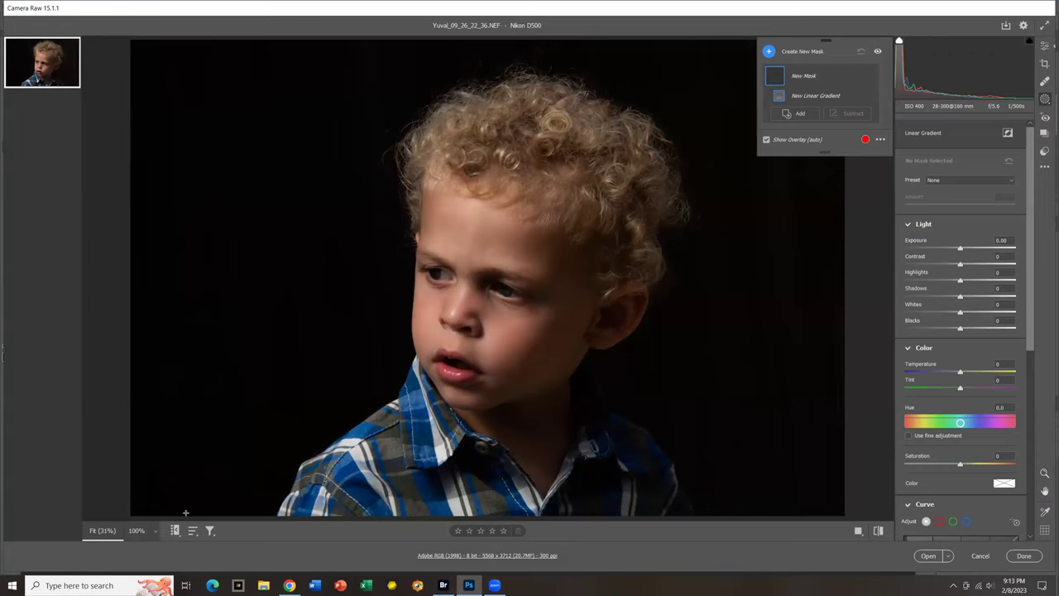
pyautogui.press('Return')
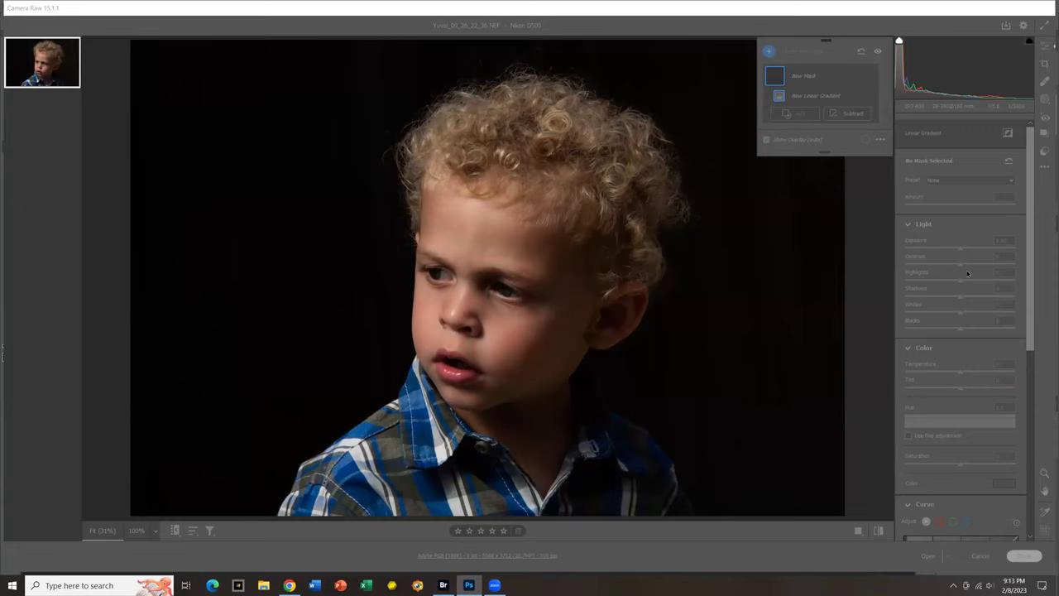
pyautogui.click(777, 97)
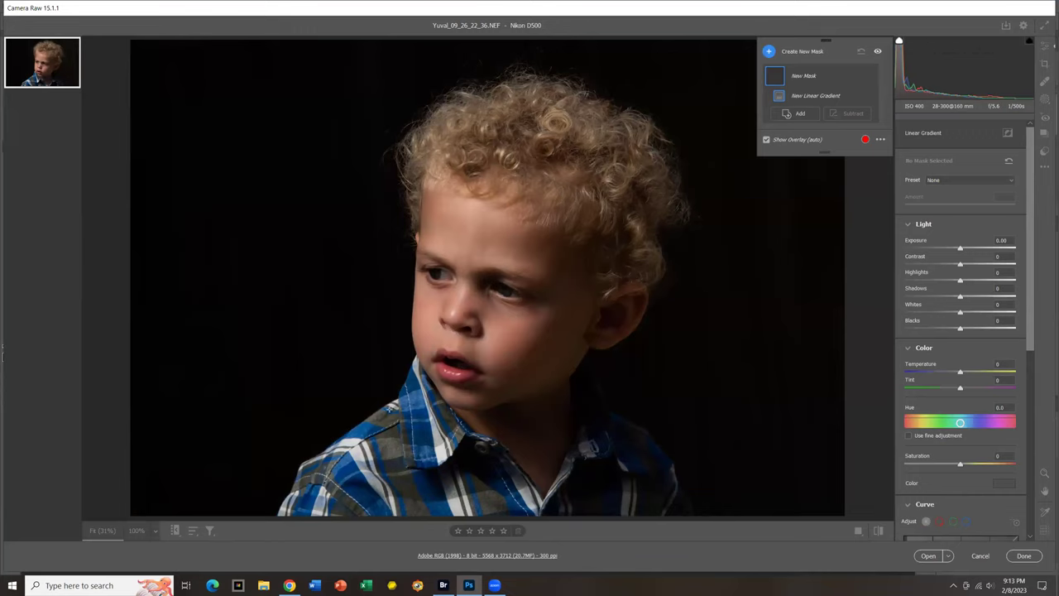
pyautogui.moveTo(286, 513); pyautogui.dragTo(449, 337)
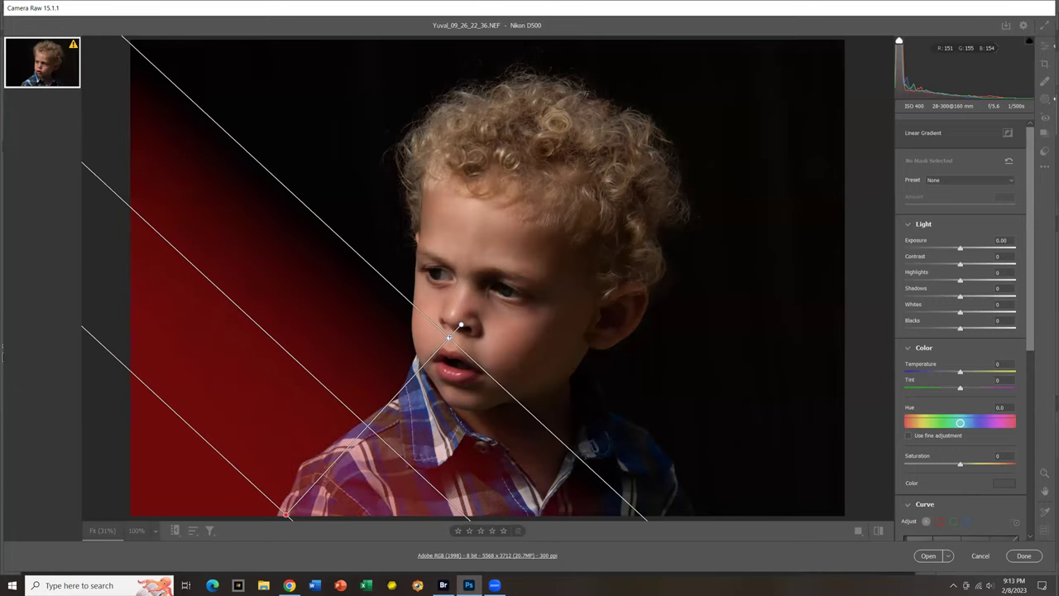
pyautogui.moveTo(915, 240); pyautogui.dragTo(890, 249)
pyautogui.moveTo(815, 97)
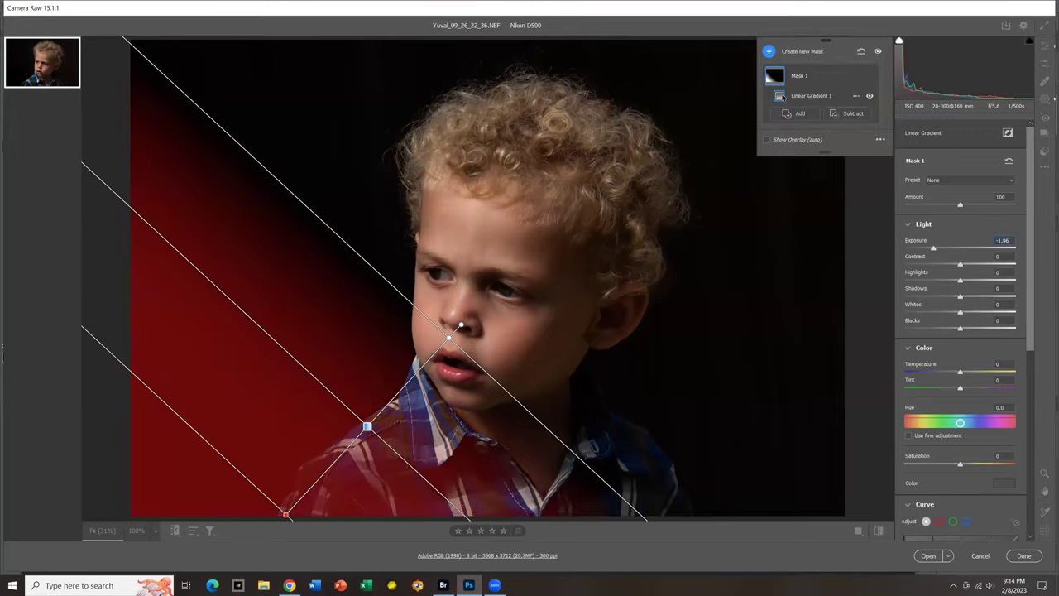
# Step: Create a second linear gradient mask from the photo's upper-left corner to the boy's eyes and set its exposure to -4.00
pyautogui.click(769, 52)
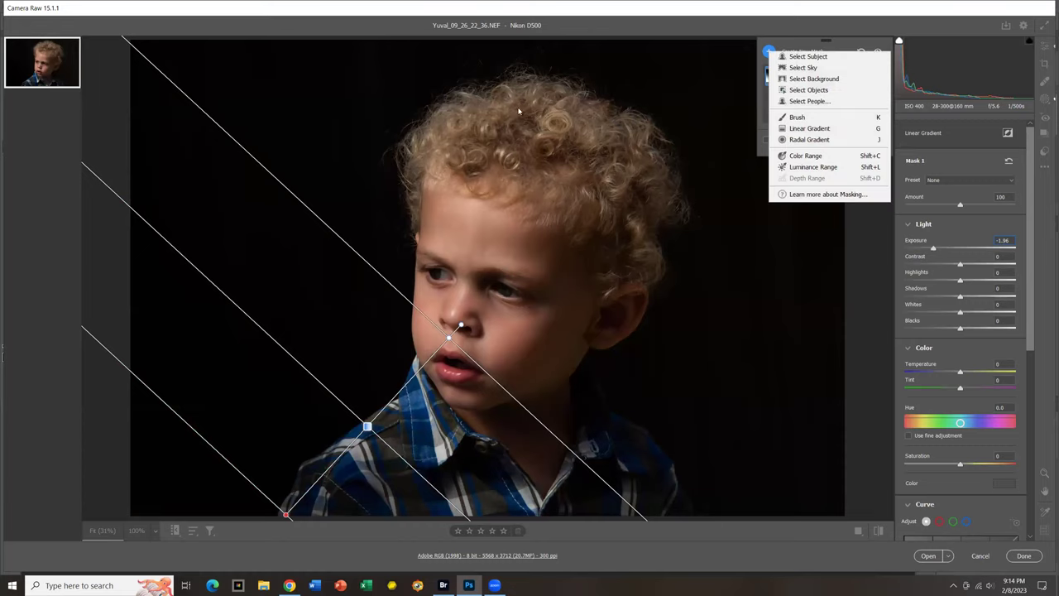
pyautogui.click(799, 130)
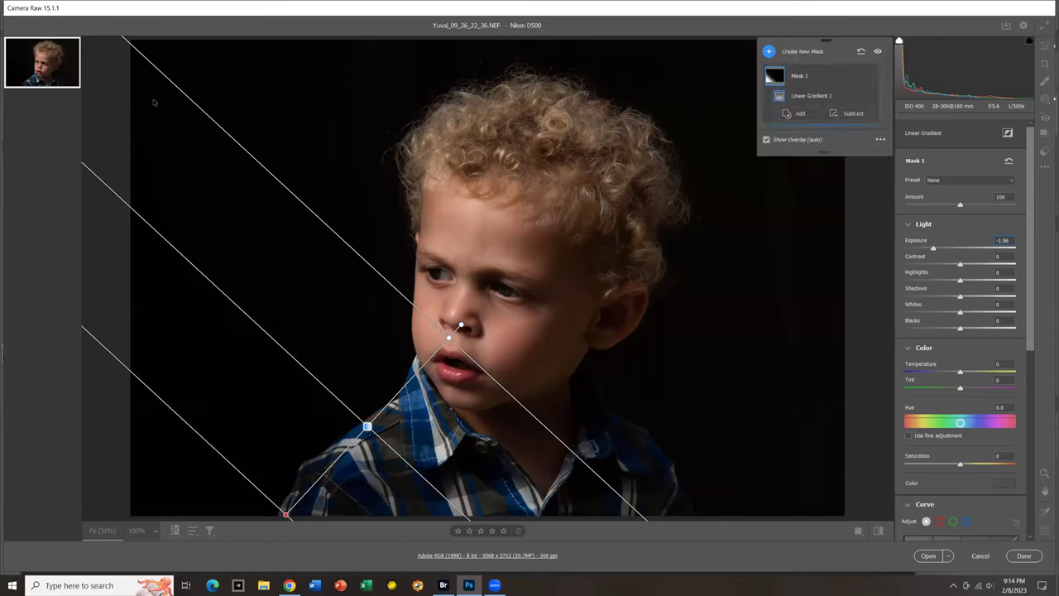
pyautogui.moveTo(139, 79); pyautogui.dragTo(488, 284)
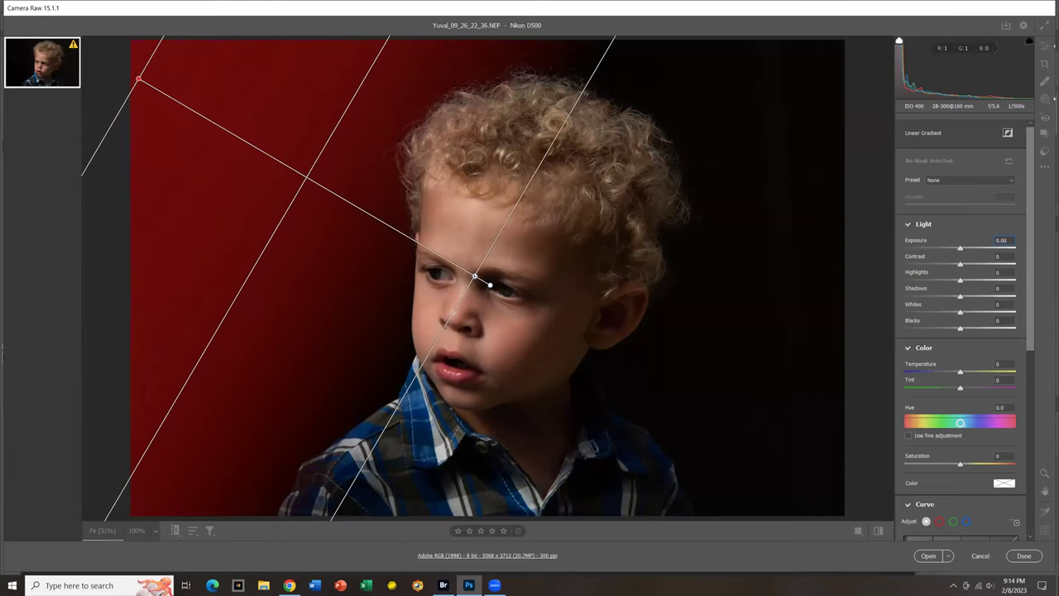
pyautogui.moveTo(916, 243); pyautogui.dragTo(875, 259)
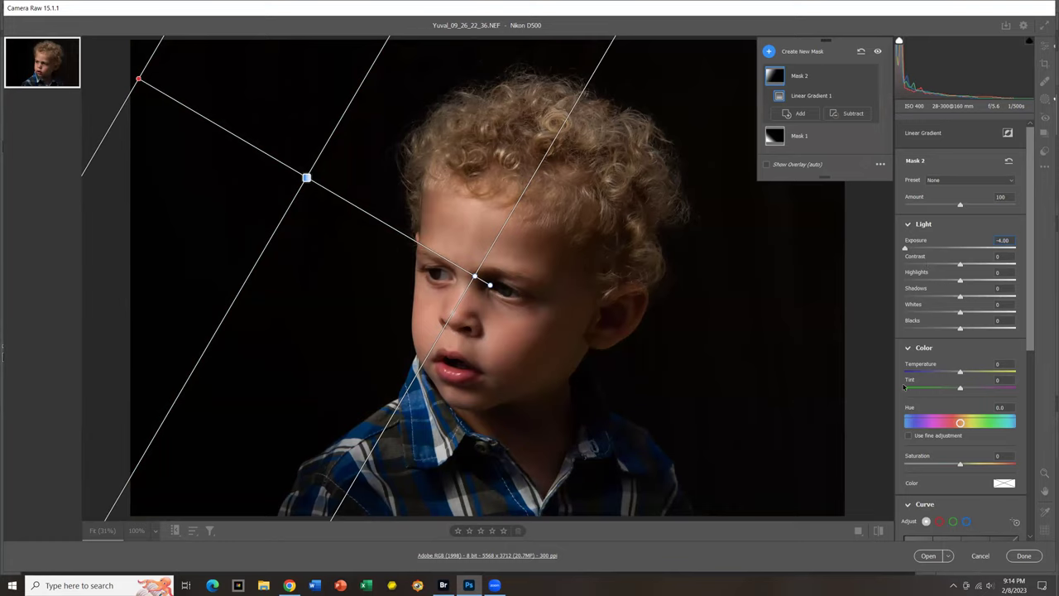
# Step: Create a radial gradient mask over the lit side of the boy's face, tilt it to match, and set its exposure to +0.44
pyautogui.click(769, 52)
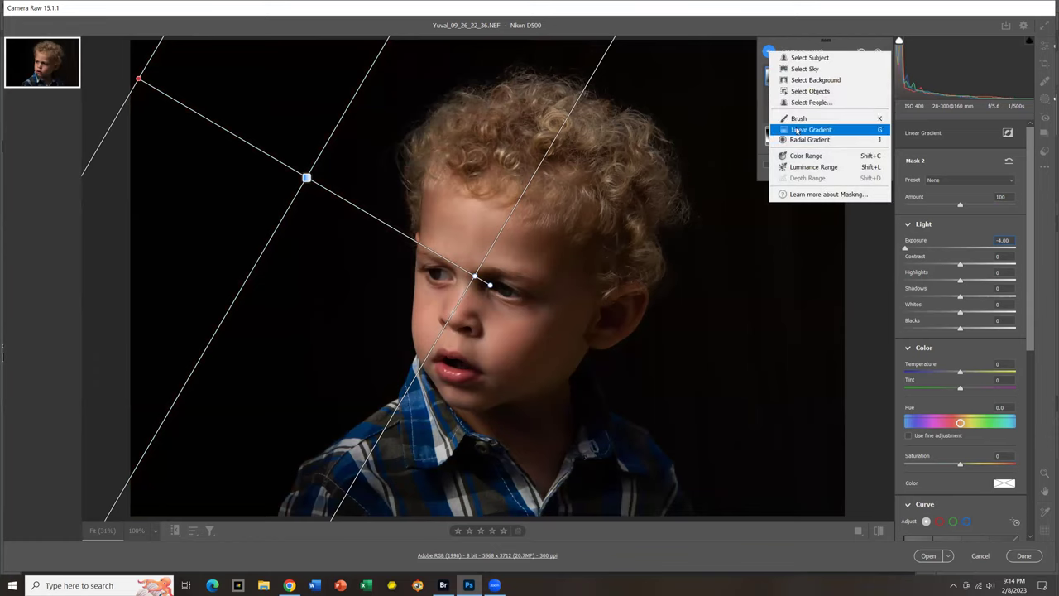
pyautogui.click(799, 129)
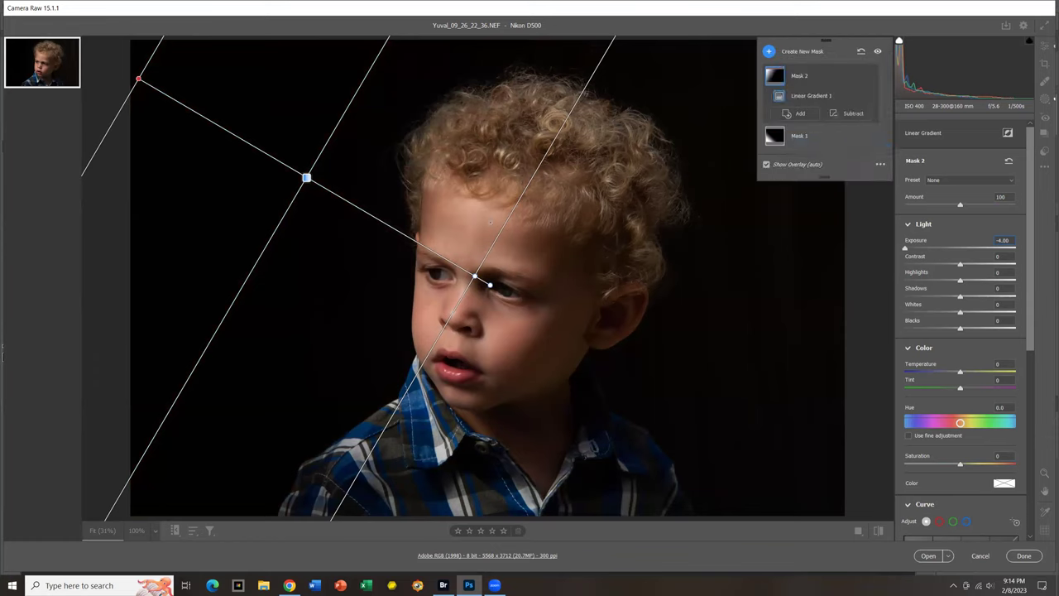
pyautogui.press('j')
pyautogui.moveTo(465, 196); pyautogui.dragTo(485, 365)
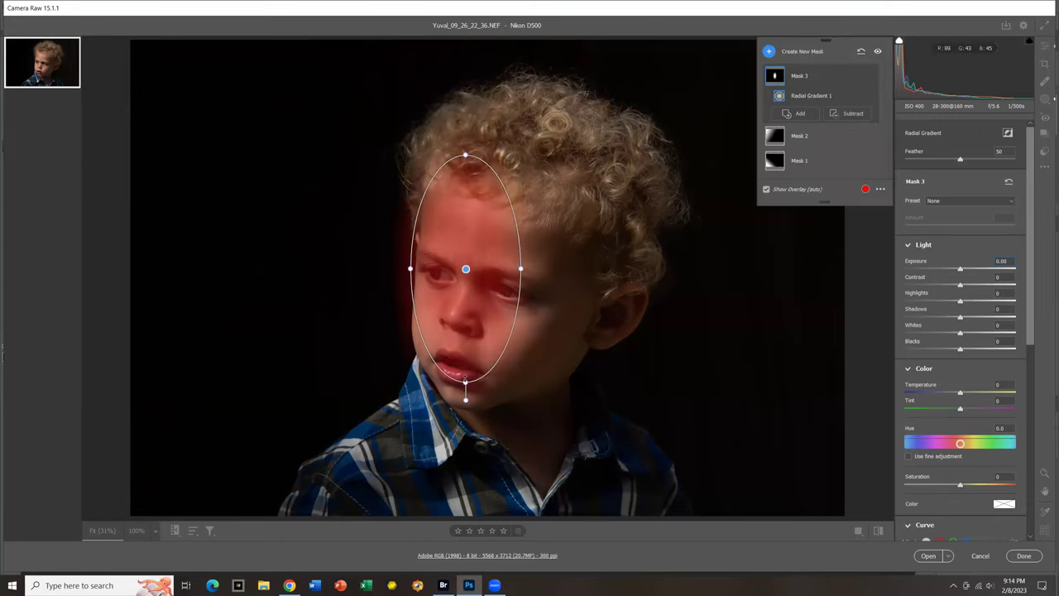
pyautogui.moveTo(465, 400); pyautogui.dragTo(441, 414)
pyautogui.moveTo(556, 388); pyautogui.dragTo(556, 388)
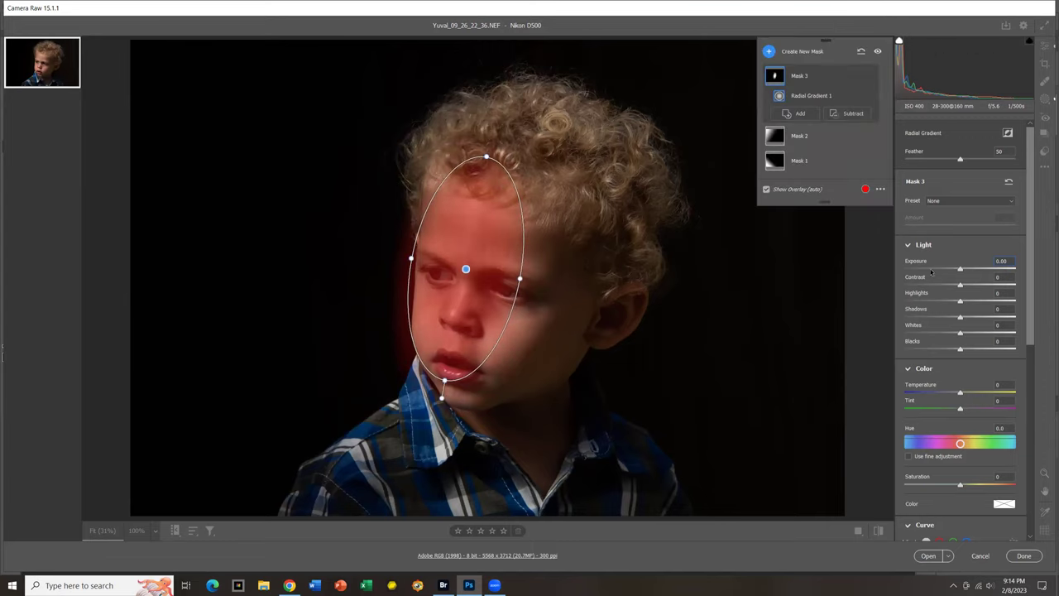
pyautogui.moveTo(907, 262); pyautogui.dragTo(912, 260)
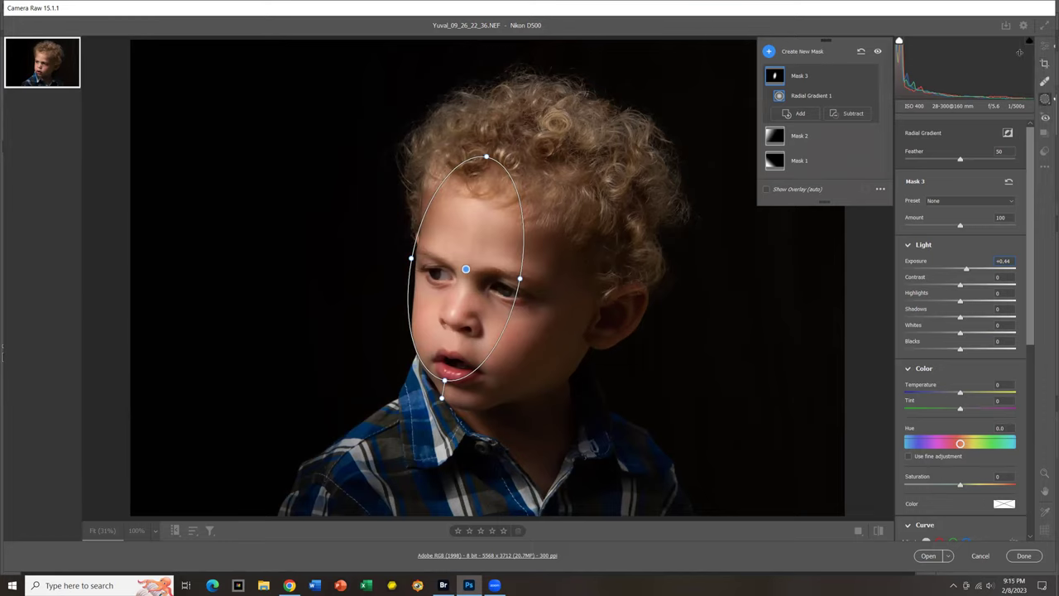
# Step: Set the overall exposure of the portrait to -1.80, and cancel out of Camera Raw, discarding the edits
pyautogui.click(1044, 46)
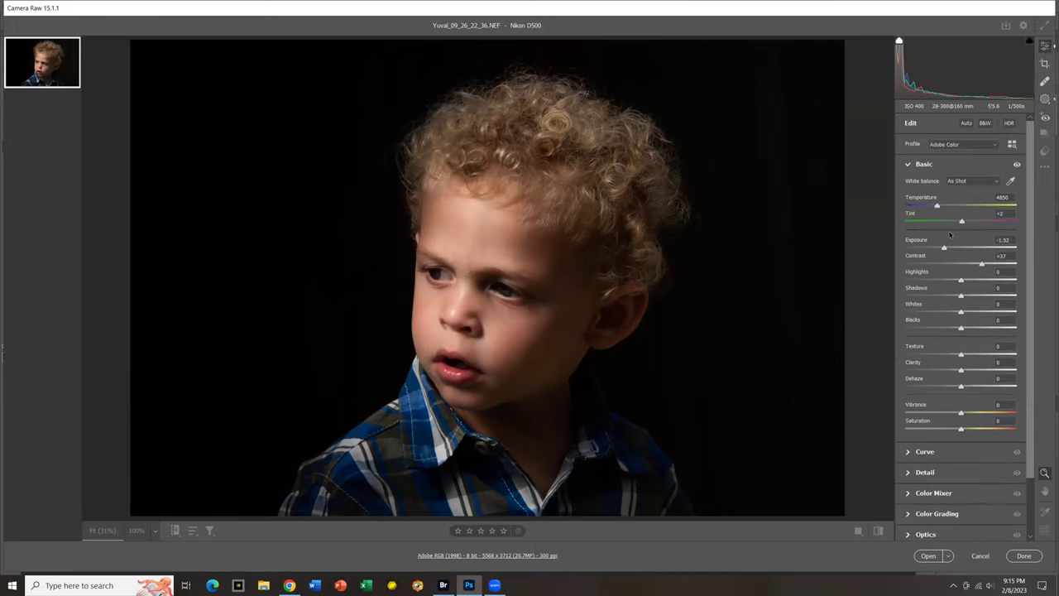
pyautogui.moveTo(916, 240); pyautogui.dragTo(914, 242)
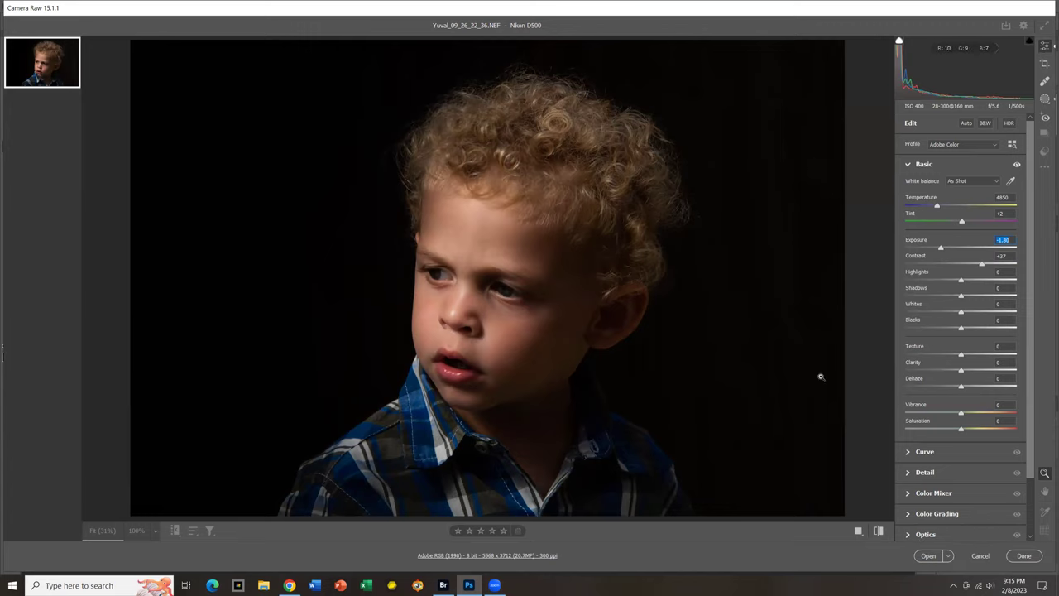
pyautogui.click(979, 558)
pyautogui.click(558, 237)
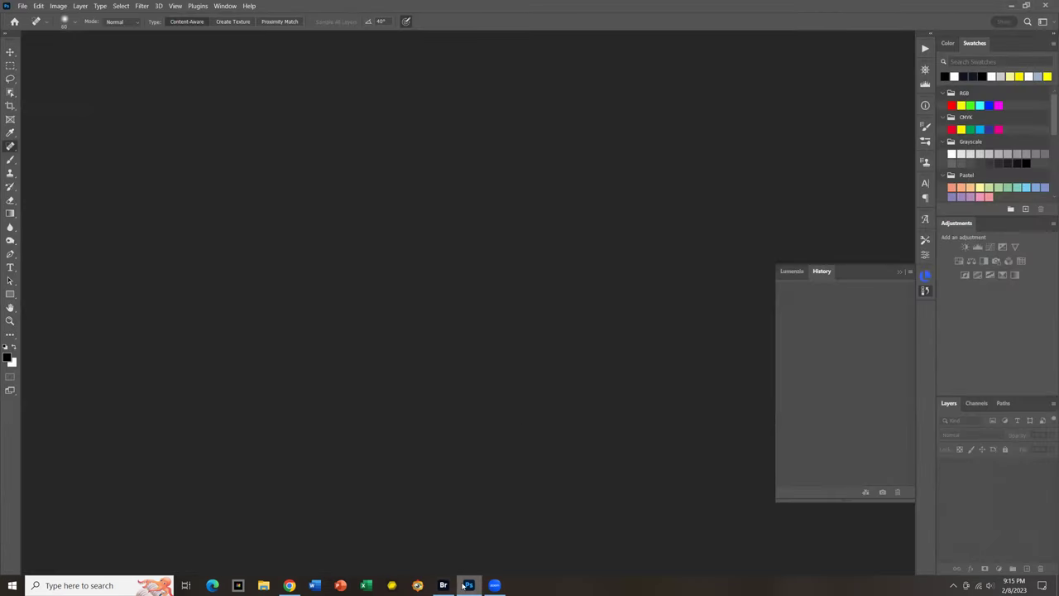
pyautogui.moveTo(447, 586)
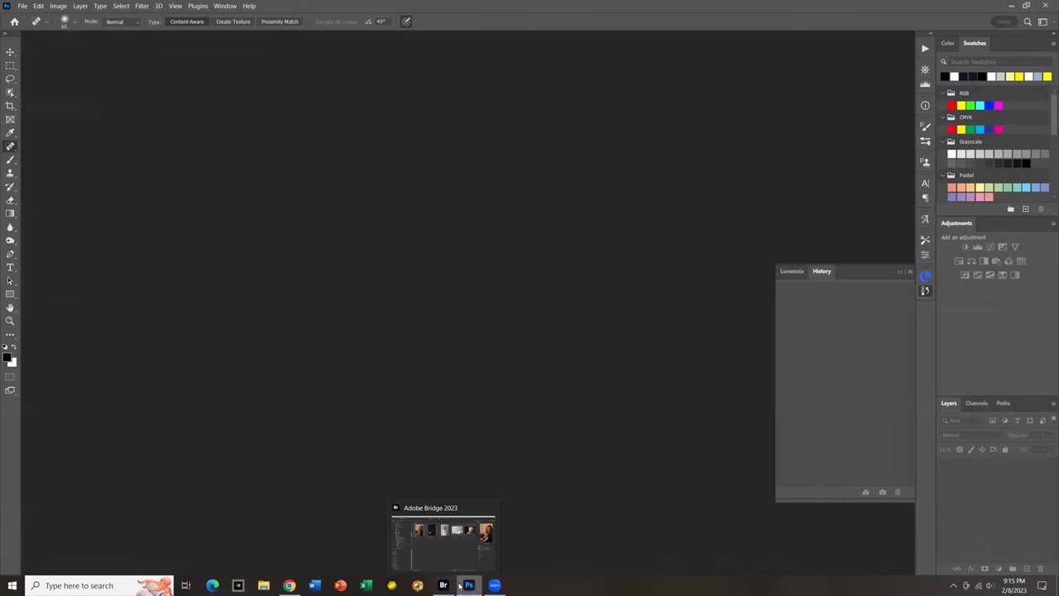
# Step: Open the raw photo of the mother and baby with a book, and set the white balance by sampling the background wall
pyautogui.click(22, 5)
pyautogui.click(32, 16)
pyautogui.doubleClick(240, 124)
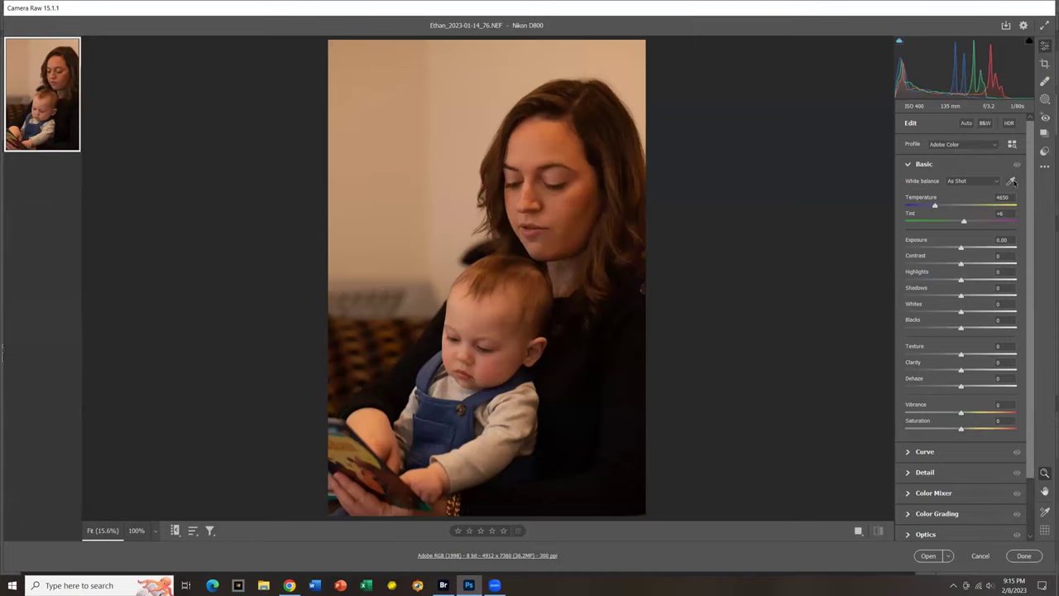
pyautogui.click(1011, 180)
pyautogui.click(387, 206)
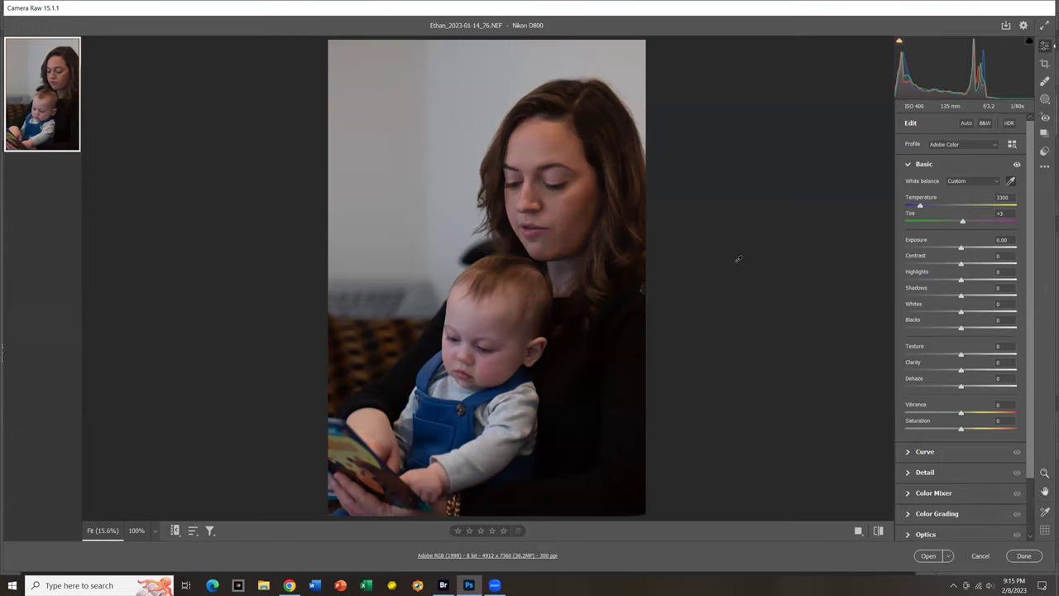
# Step: Create a mask covering all people in the photo as entire persons and set its contrast to +24
pyautogui.click(1043, 98)
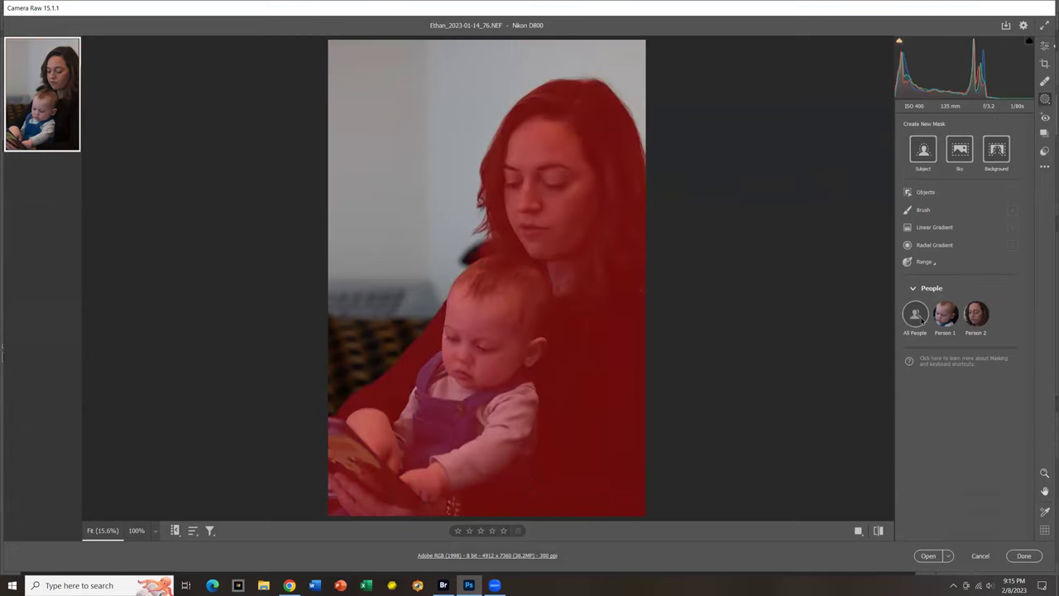
pyautogui.click(914, 316)
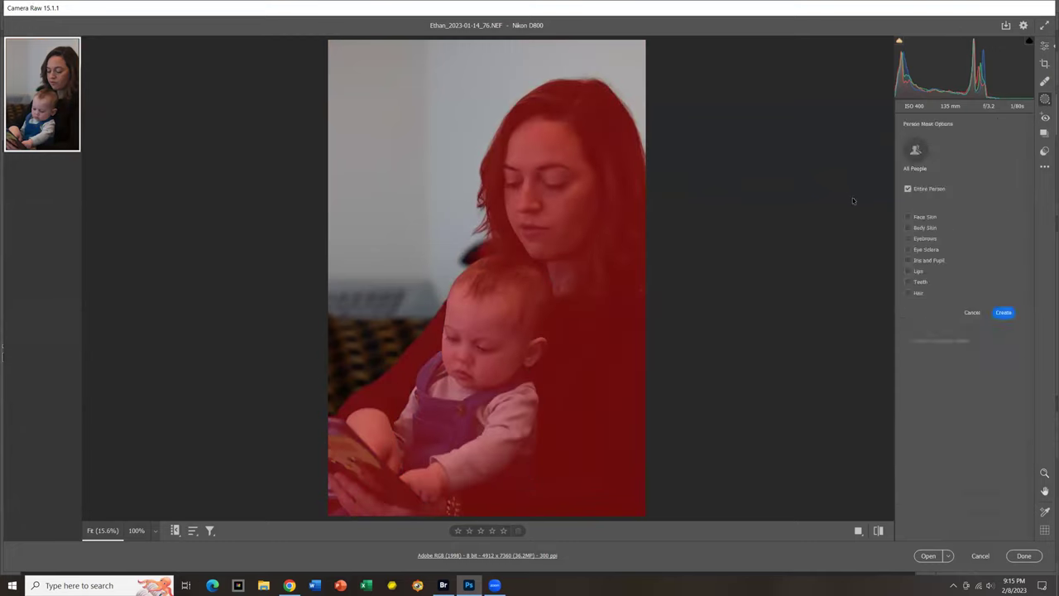
pyautogui.click(1003, 313)
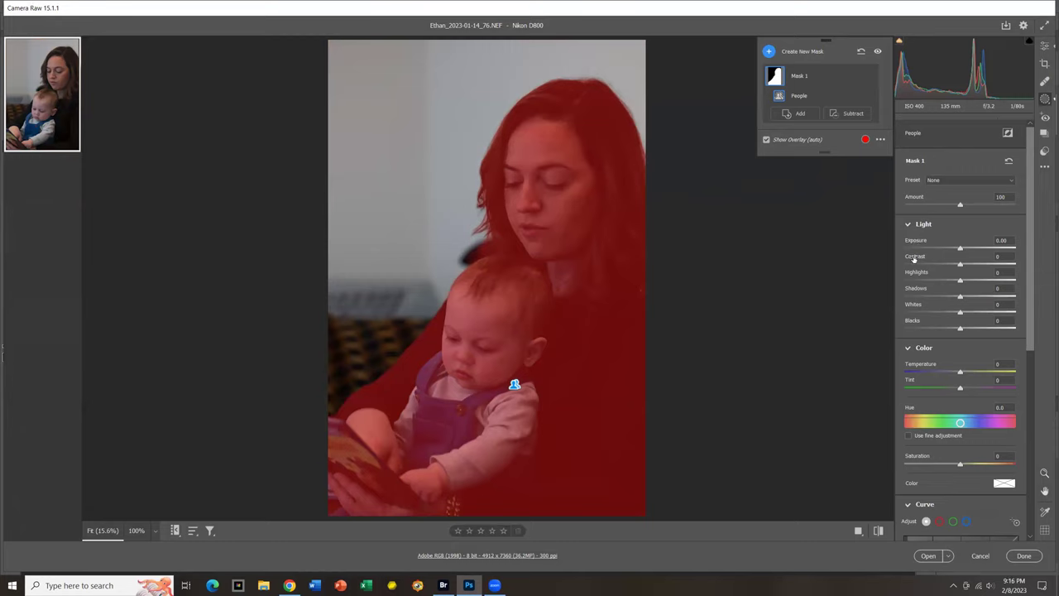
pyautogui.moveTo(913, 257); pyautogui.dragTo(926, 261)
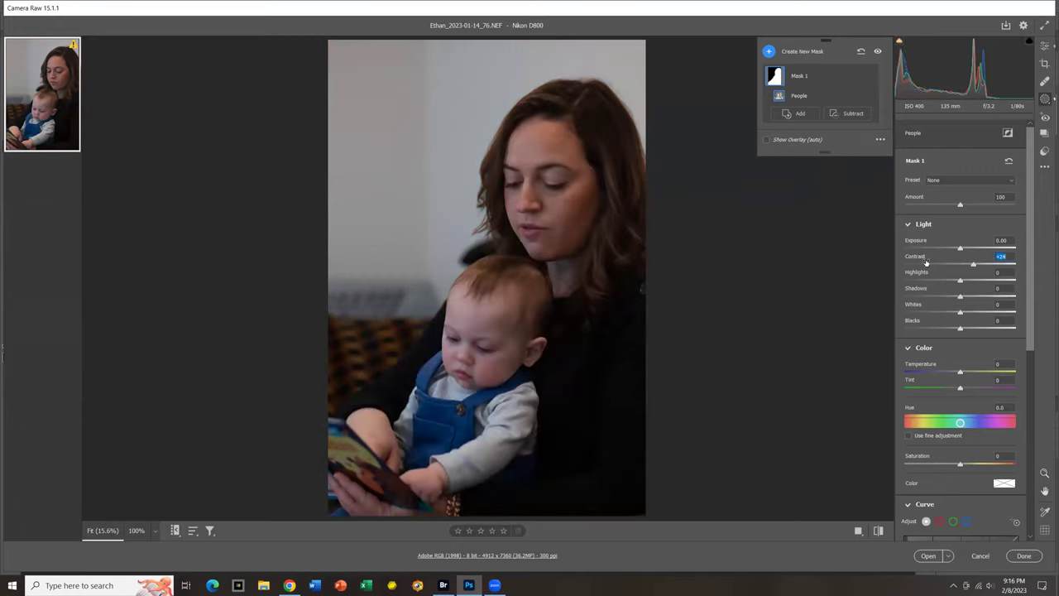
# Step: Create a background mask and set its exposure to -3.20 to darken the wall behind the mother and baby
pyautogui.click(768, 52)
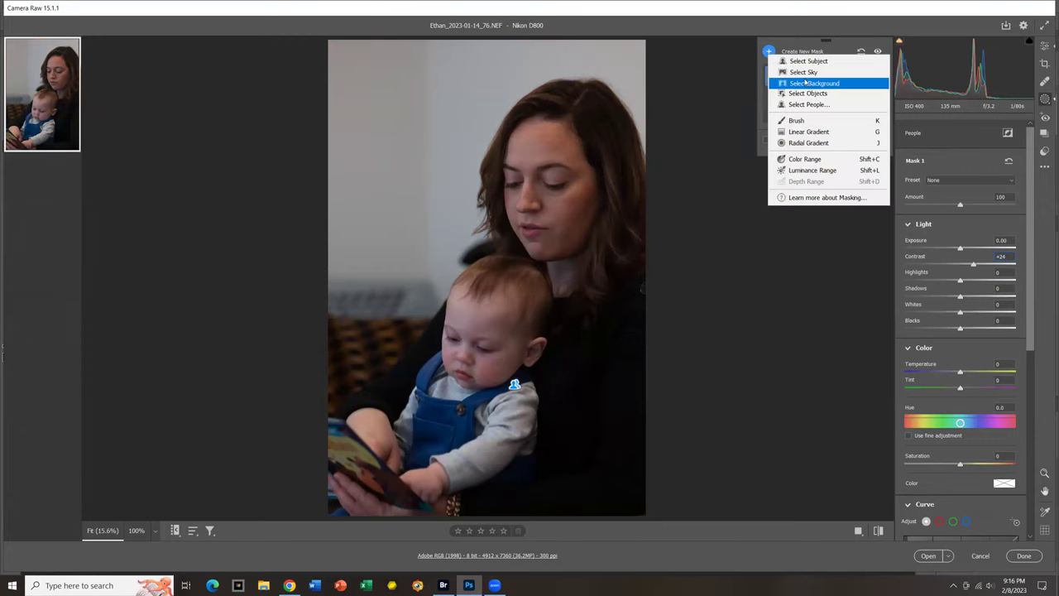
pyautogui.click(805, 83)
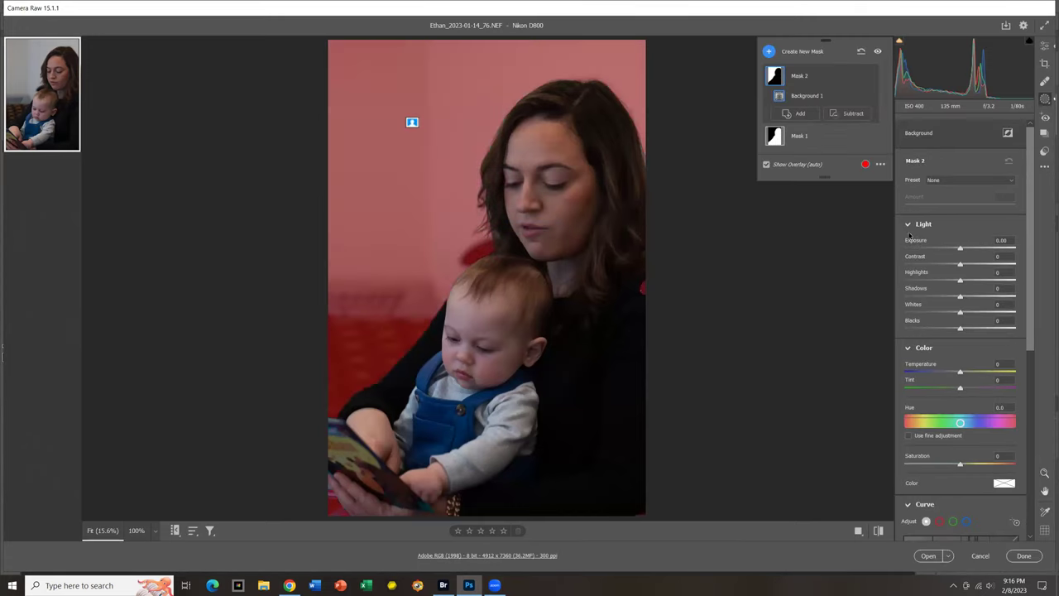
pyautogui.moveTo(908, 239); pyautogui.dragTo(876, 257)
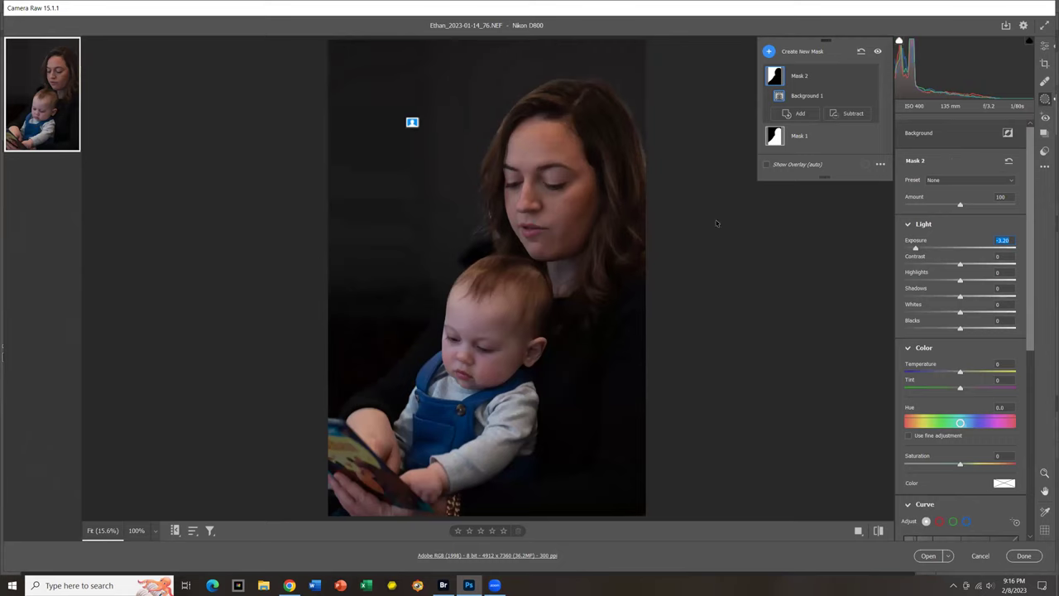
# Step: Add a brush to the background mask and paint along the outer edge of the mother's hair to darken it
pyautogui.click(799, 114)
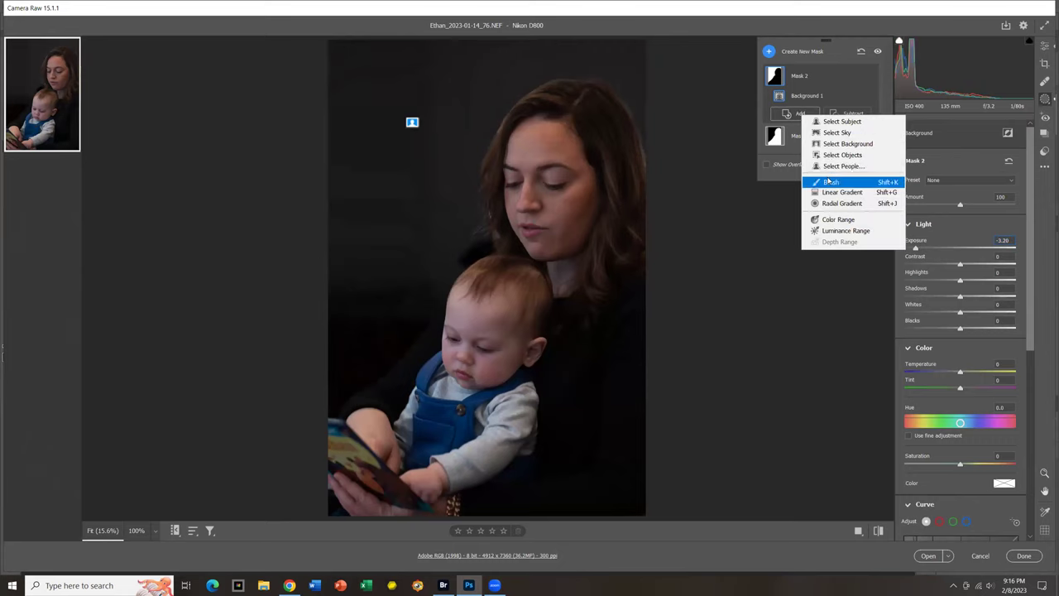
pyautogui.click(830, 180)
pyautogui.moveTo(653, 155)
pyautogui.mouseDown()
pyautogui.moveTo(623, 102)
pyautogui.moveTo(647, 180)
pyautogui.moveTo(641, 125)
pyautogui.moveTo(603, 77)
pyautogui.mouseUp()
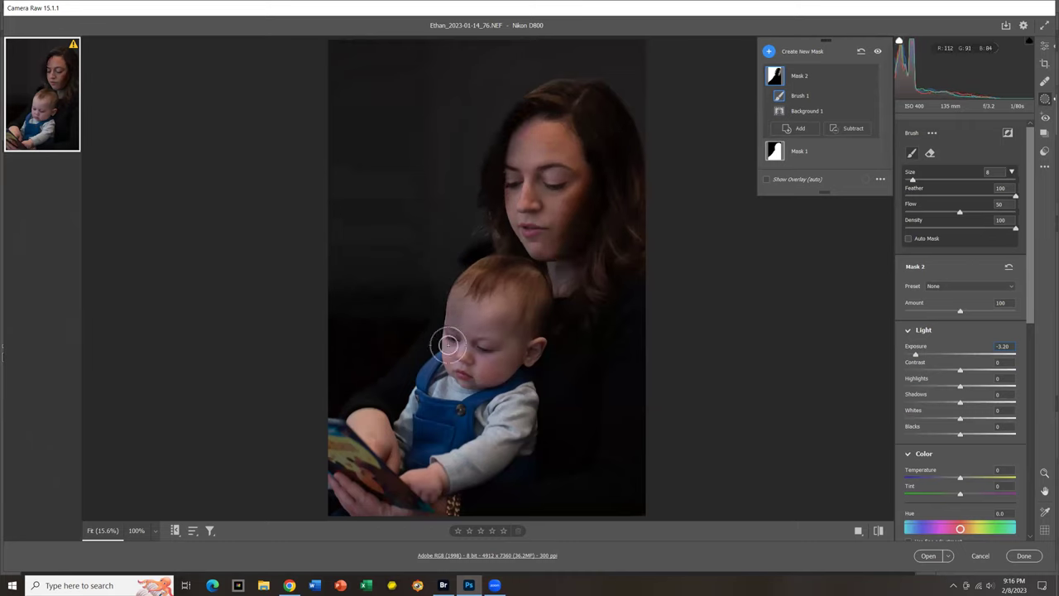
pyautogui.press('z')
pyautogui.press('k')
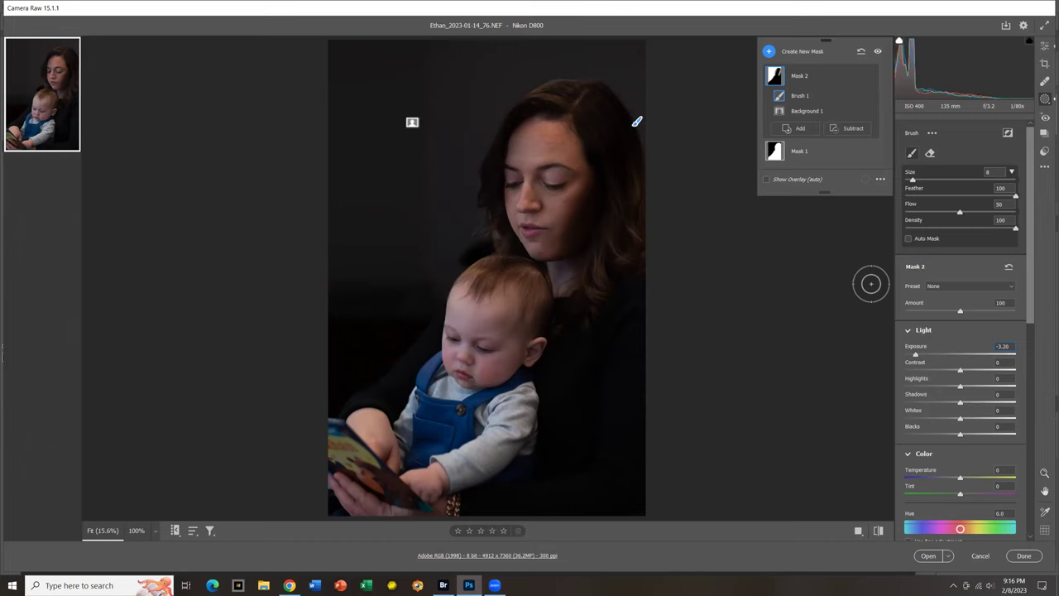
# Step: Create a linear gradient mask from the photo's upper-left edge diagonally to the mother's shoulder and set its exposure to -2.60
pyautogui.click(771, 53)
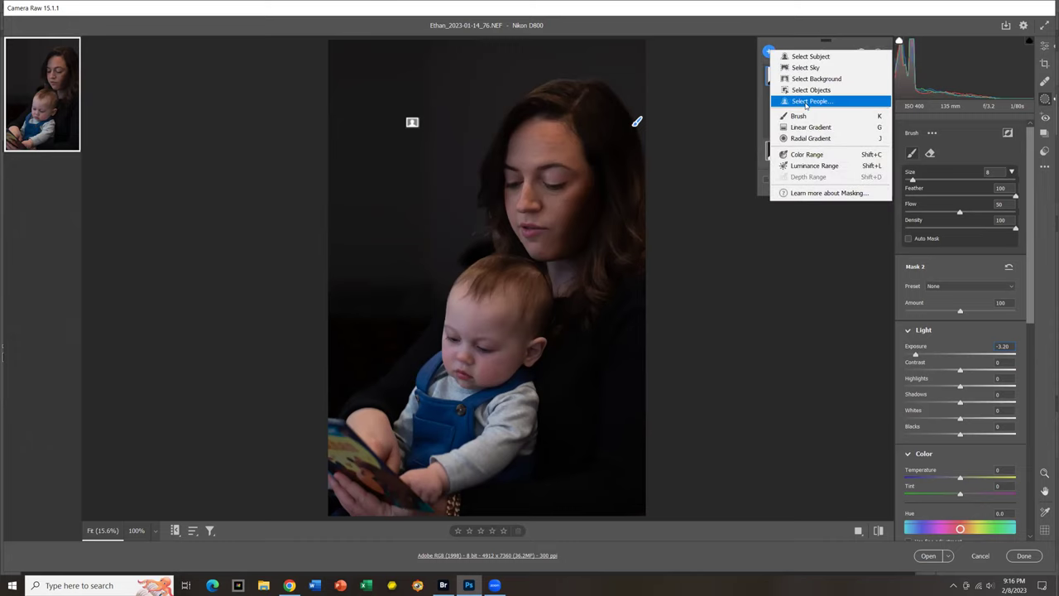
pyautogui.click(796, 130)
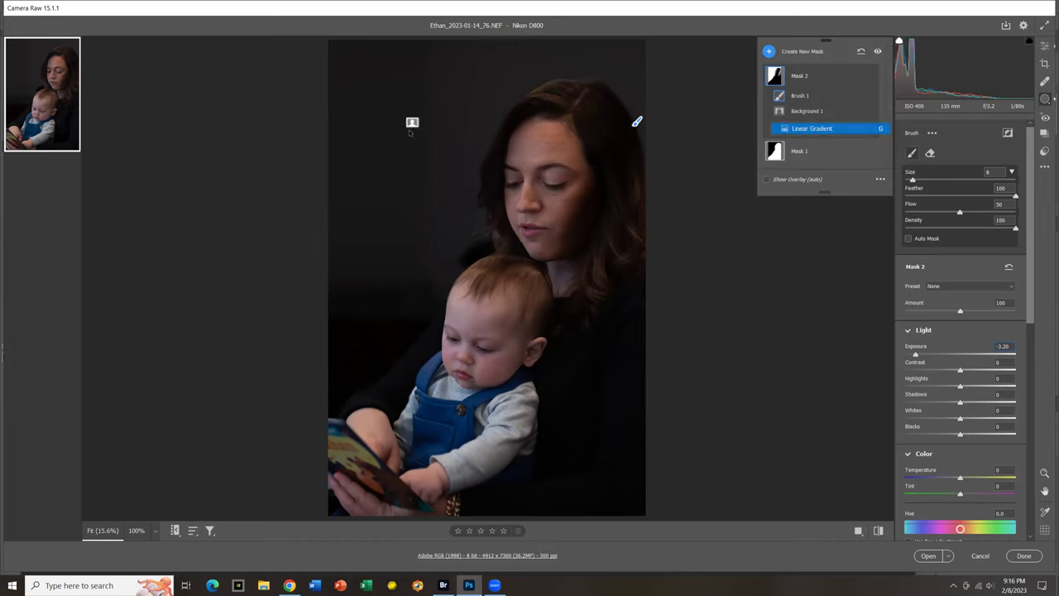
pyautogui.moveTo(333, 86); pyautogui.dragTo(622, 282)
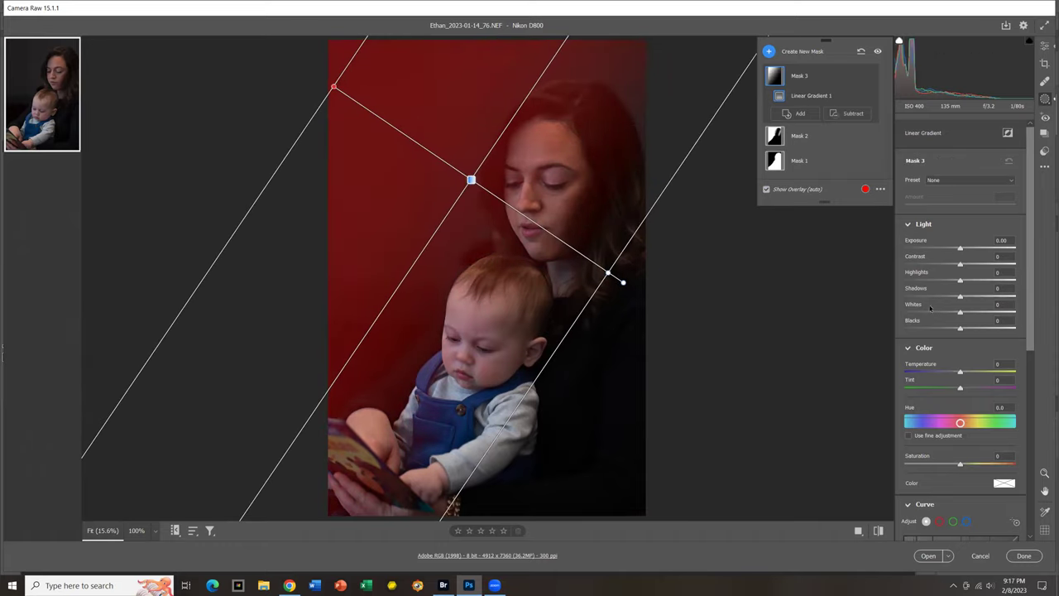
pyautogui.moveTo(922, 247); pyautogui.dragTo(891, 248)
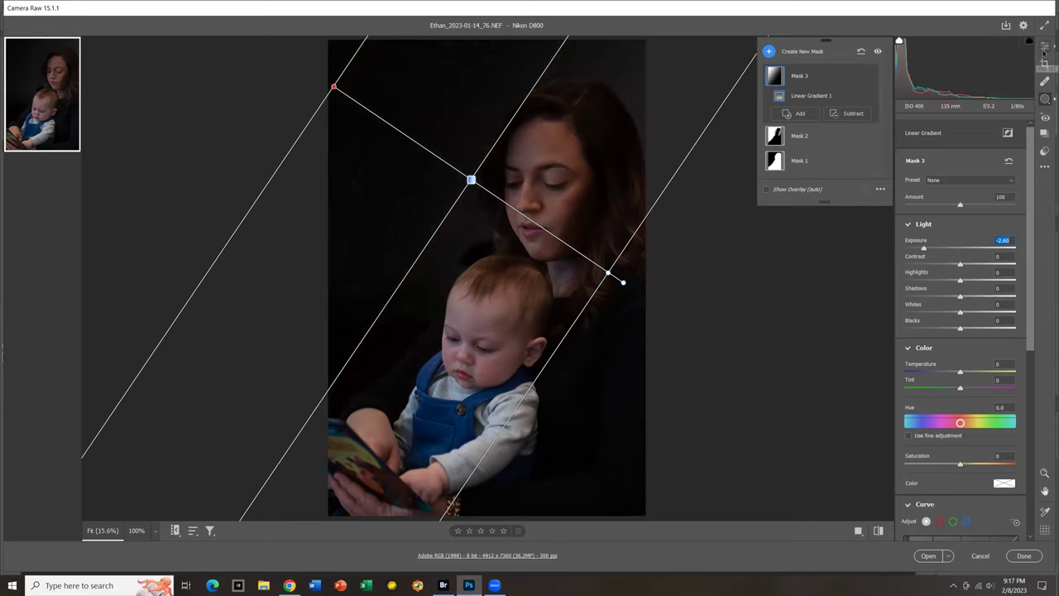
# Step: Set the overall exposure of the photo to +0.24, and cancel out of Camera Raw, discarding the edits
pyautogui.click(1045, 47)
pyautogui.click(919, 243)
pyautogui.moveTo(918, 243); pyautogui.dragTo(925, 243)
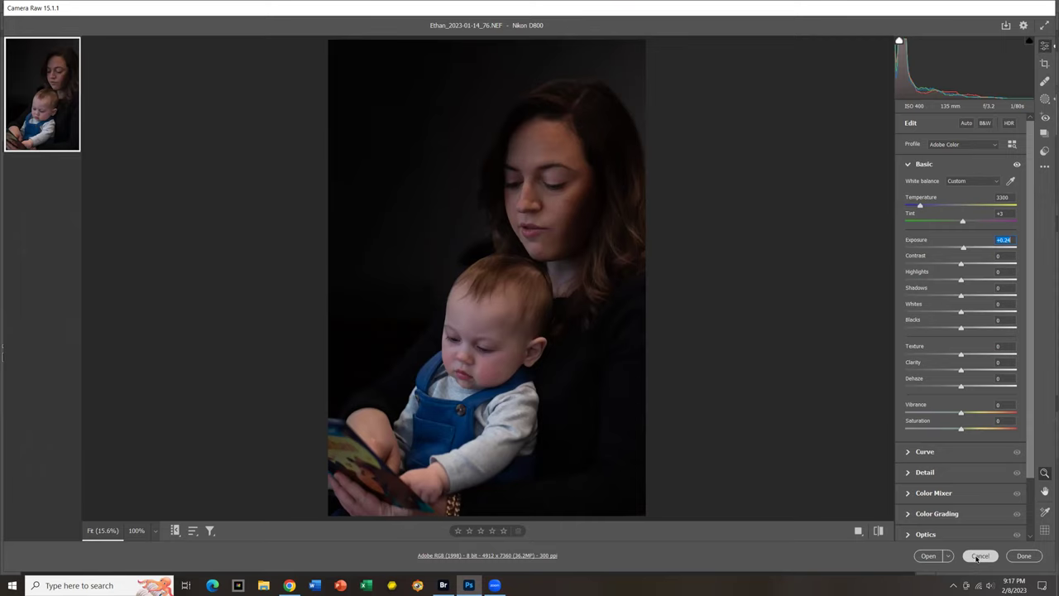
pyautogui.click(978, 556)
pyautogui.click(556, 236)
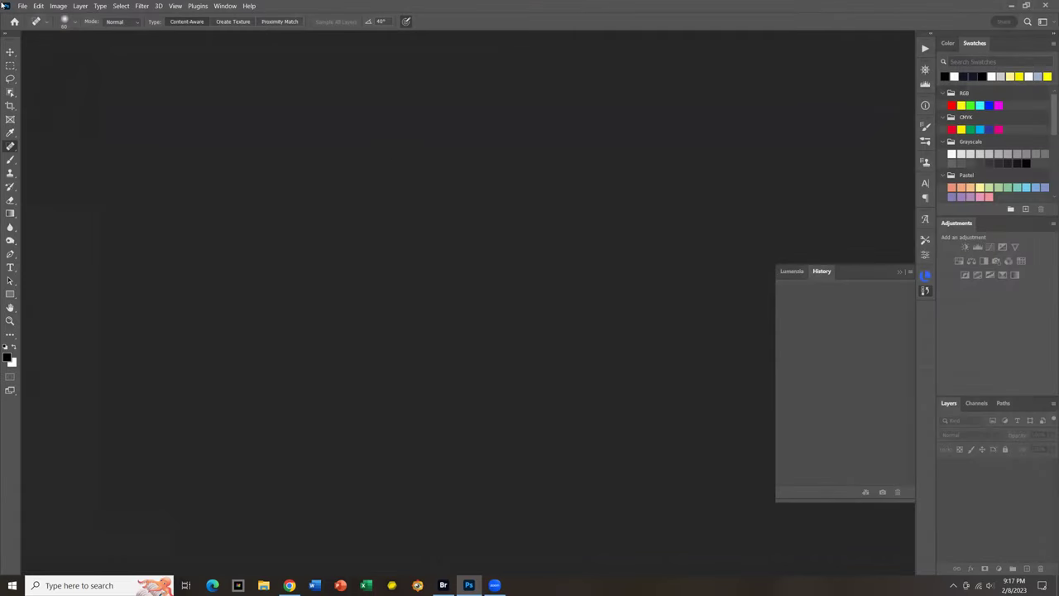
# Step: Open the raw portrait of the mother in white holding a swaddled newborn, and set its overall exposure to +0.40
pyautogui.click(22, 7)
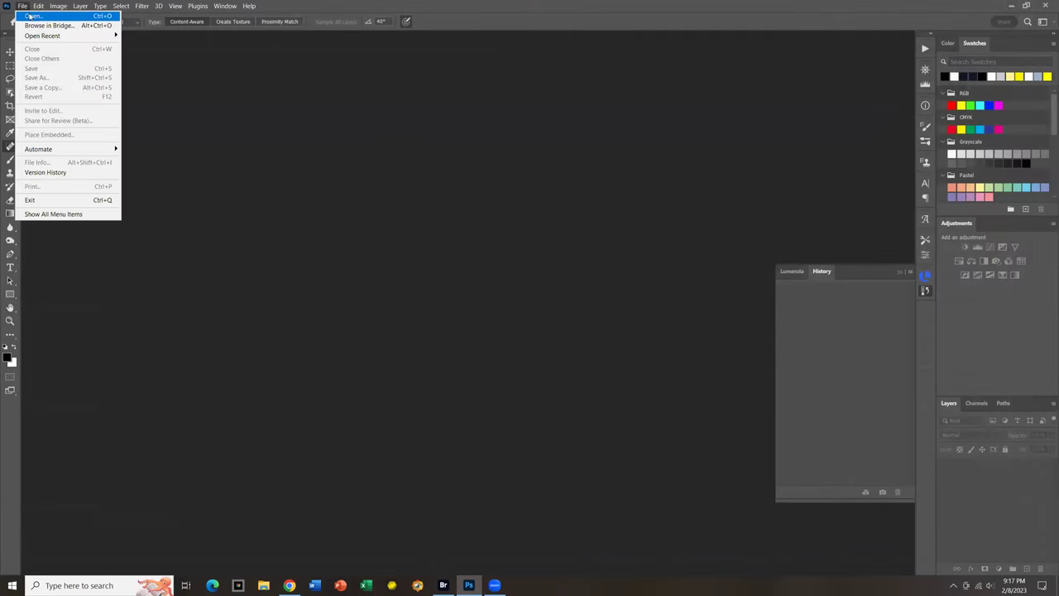
pyautogui.click(32, 16)
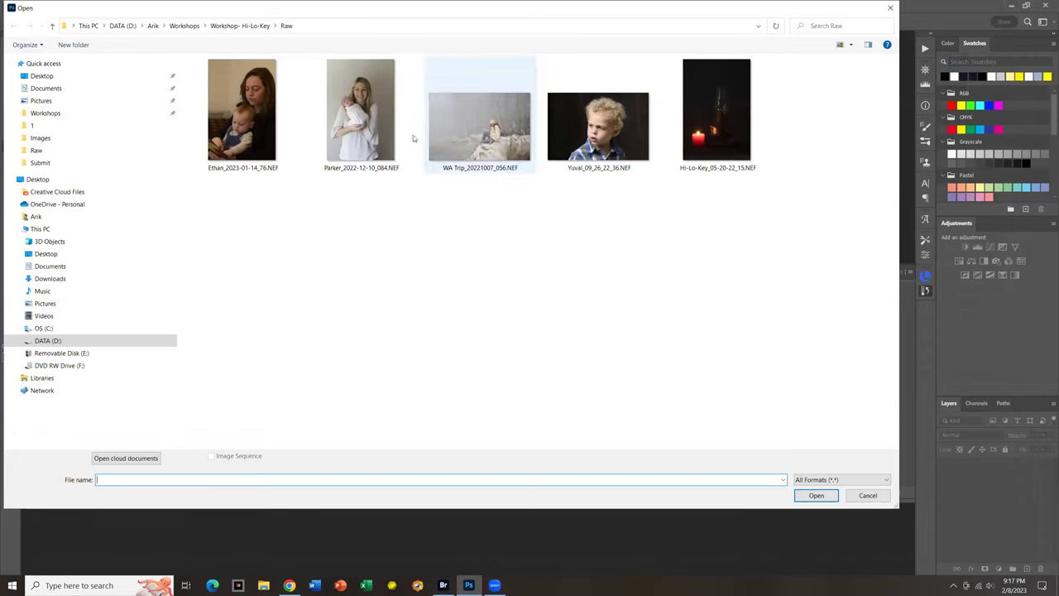
pyautogui.doubleClick(361, 124)
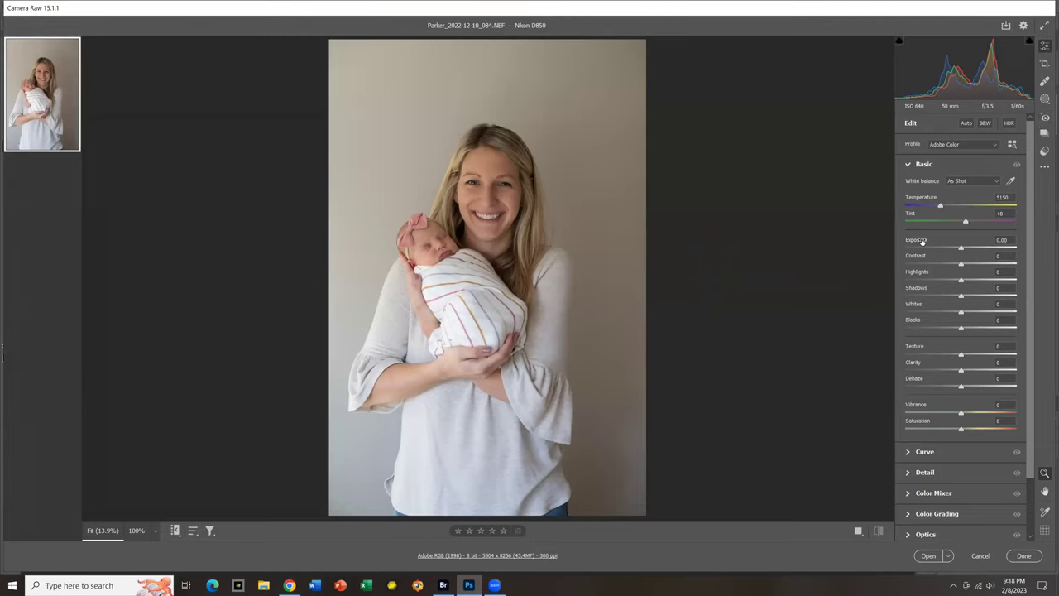
pyautogui.moveTo(918, 239); pyautogui.dragTo(925, 240)
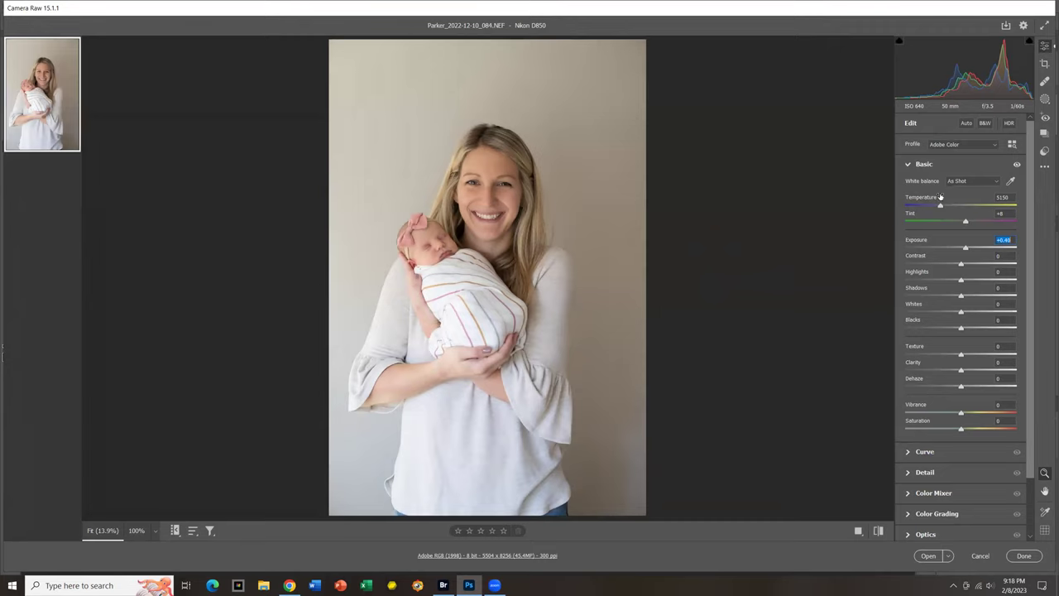
# Step: Create a background mask and brighten the wall with exposure +2.32 and highlights +19
pyautogui.click(1045, 99)
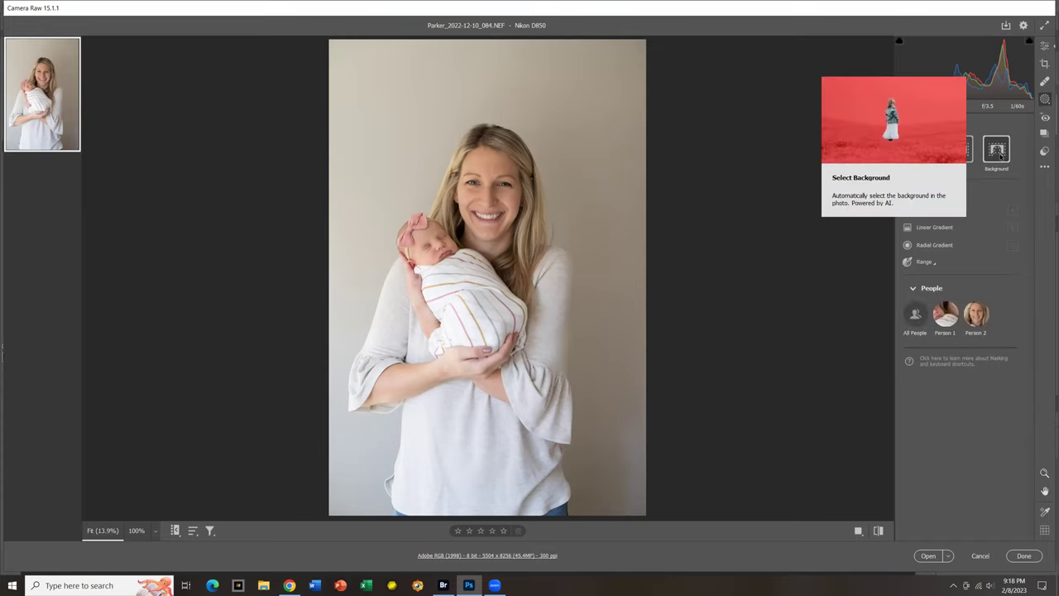
pyautogui.click(998, 154)
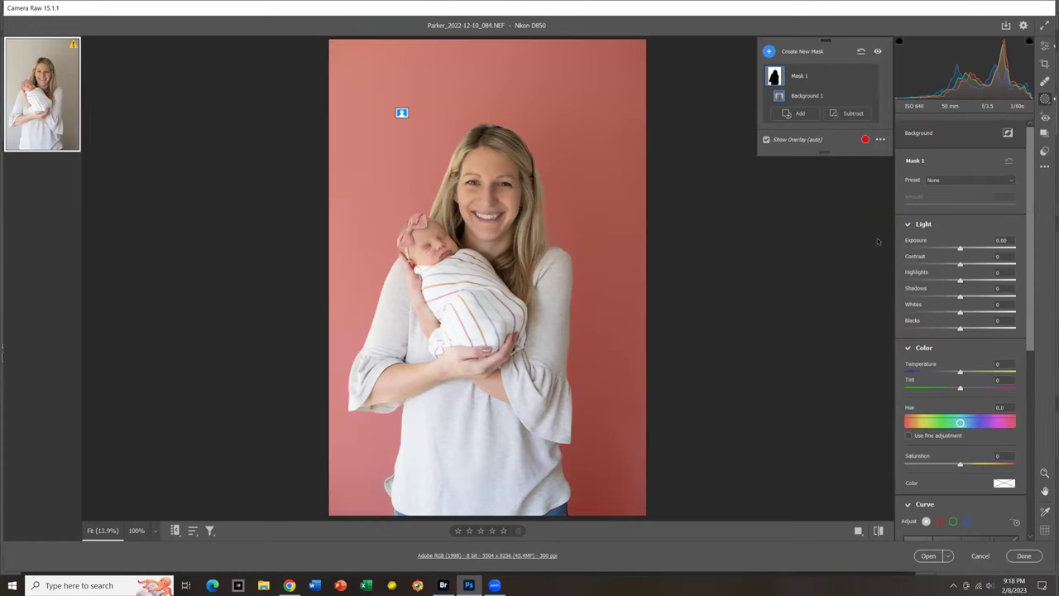
pyautogui.moveTo(912, 240)
pyautogui.mouseDown()
pyautogui.moveTo(925, 238)
pyautogui.moveTo(918, 272)
pyautogui.moveTo(925, 239)
pyautogui.mouseUp()
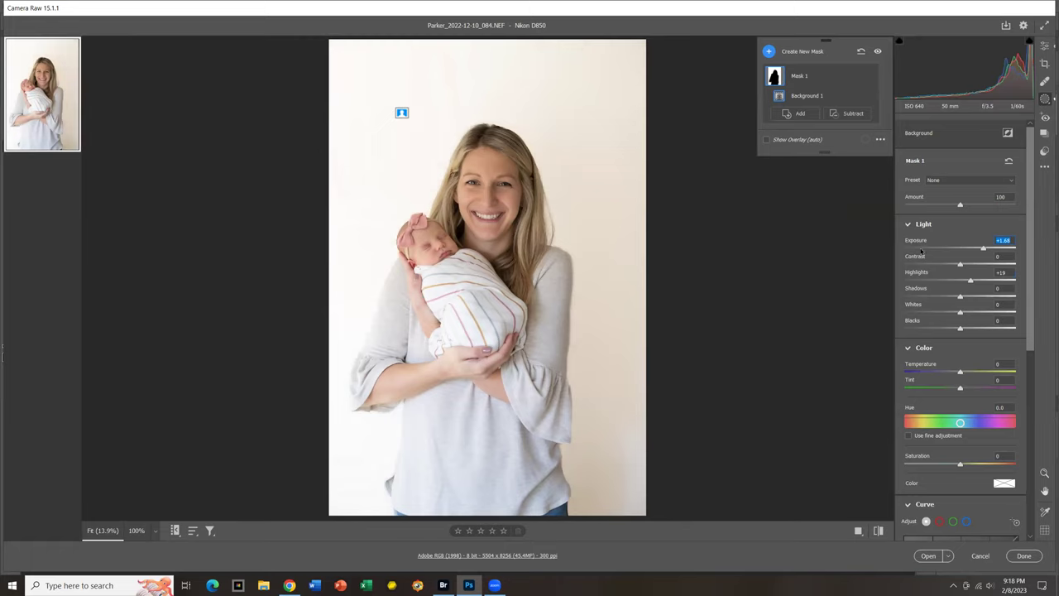
pyautogui.moveTo(916, 240); pyautogui.dragTo(923, 239)
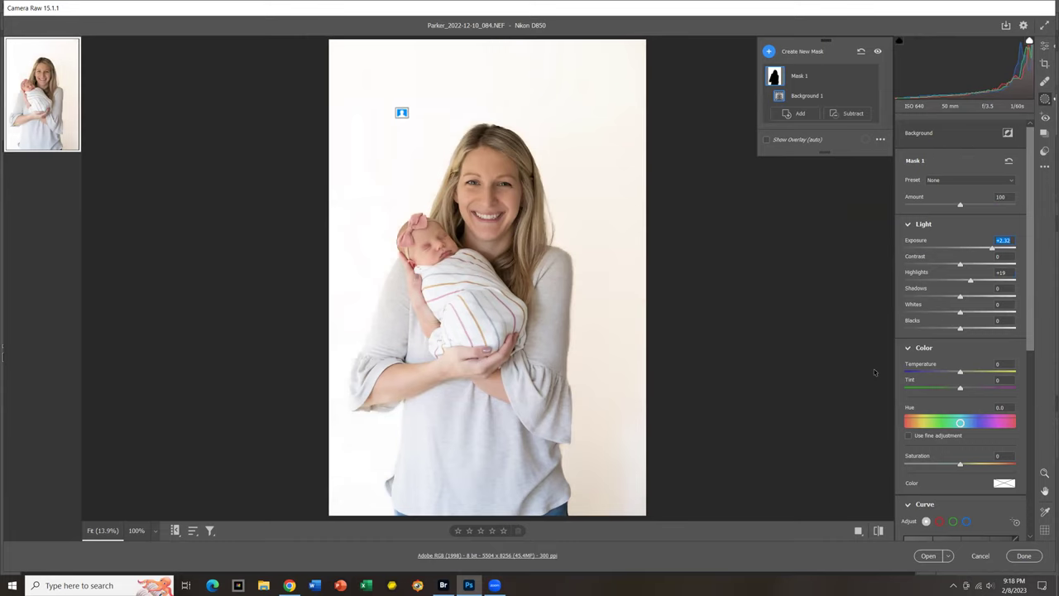
# Step: Open the edited raw portrait in Photoshop and add a Levels adjustment layer with the midtones at 1.11
pyautogui.click(929, 557)
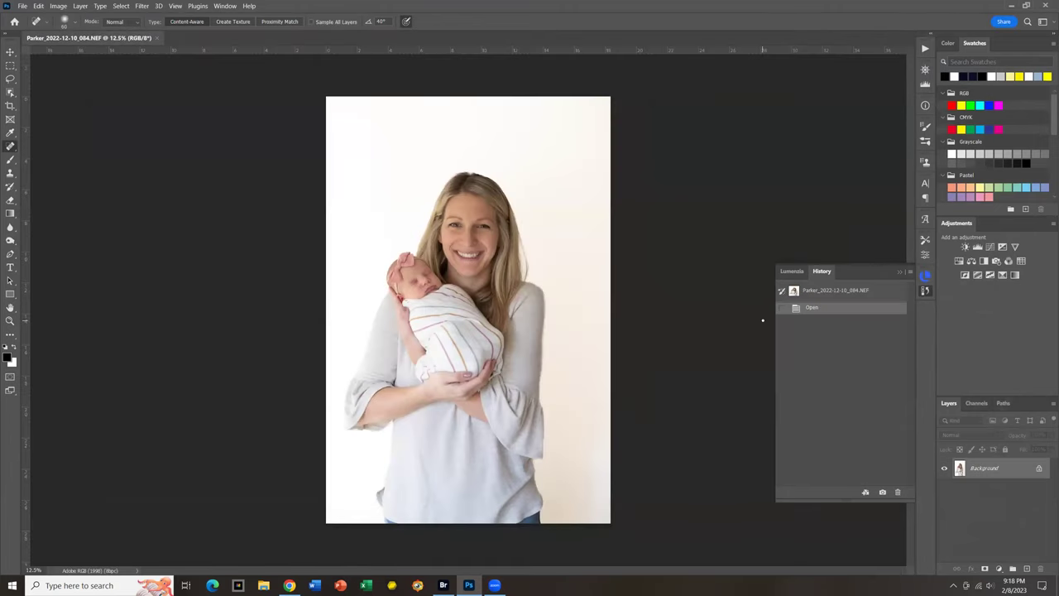
pyautogui.click(977, 246)
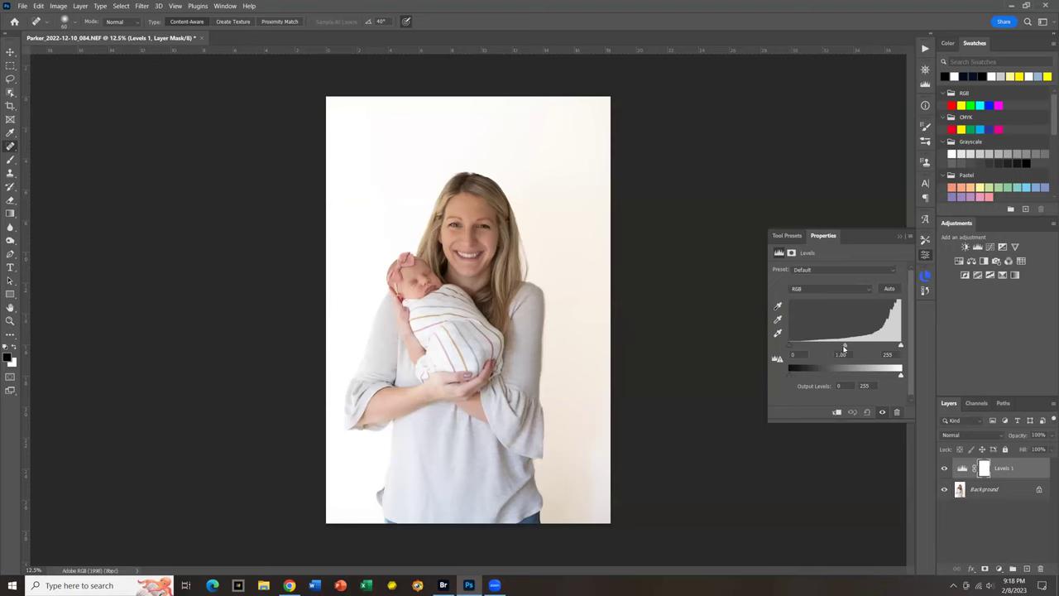
pyautogui.moveTo(844, 349); pyautogui.dragTo(842, 353)
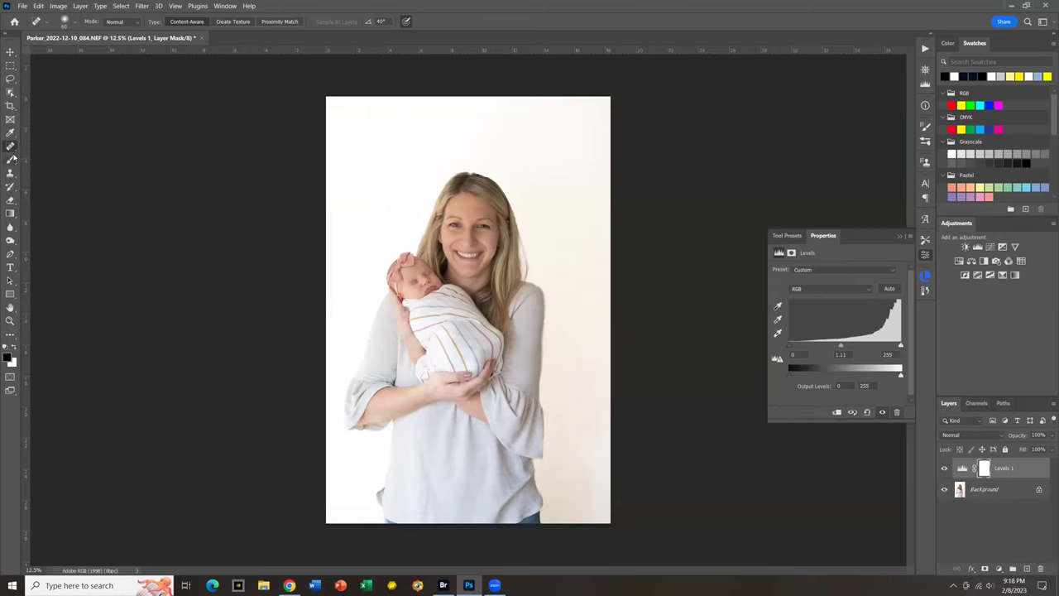
# Step: Crop the portrait to a 2:3 vertical ratio, tightening the frame around the mother and newborn and trimming all sides
pyautogui.click(10, 105)
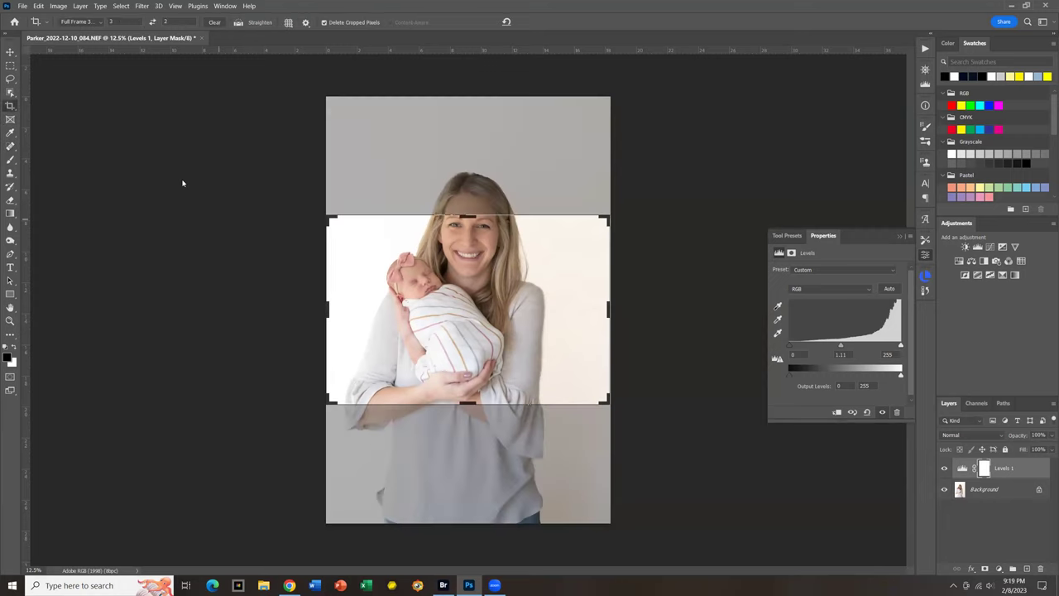
pyautogui.click(151, 22)
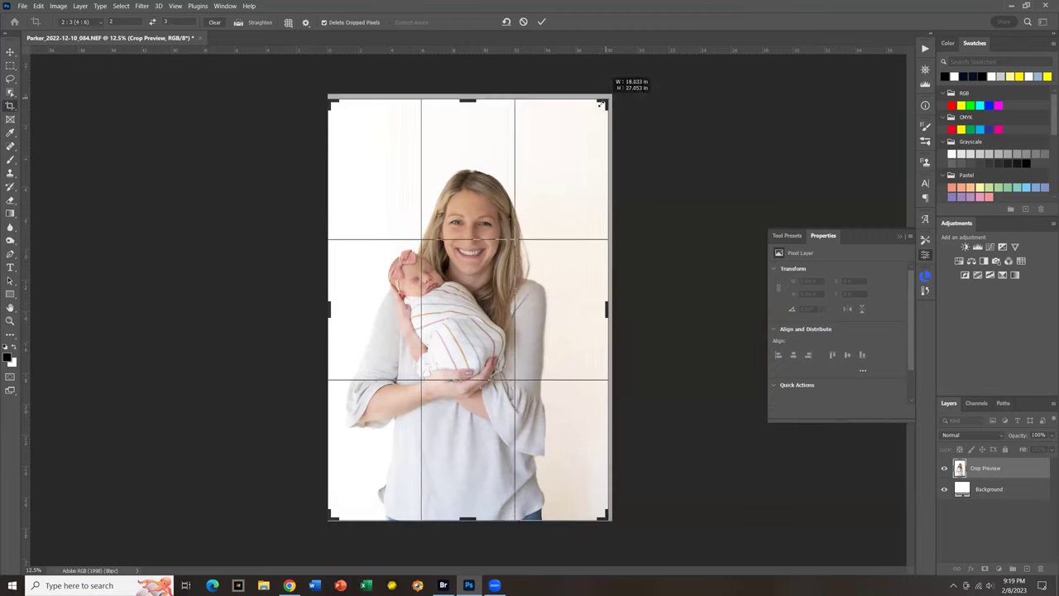
pyautogui.moveTo(607, 101); pyautogui.dragTo(592, 123)
pyautogui.moveTo(592, 514); pyautogui.dragTo(590, 496)
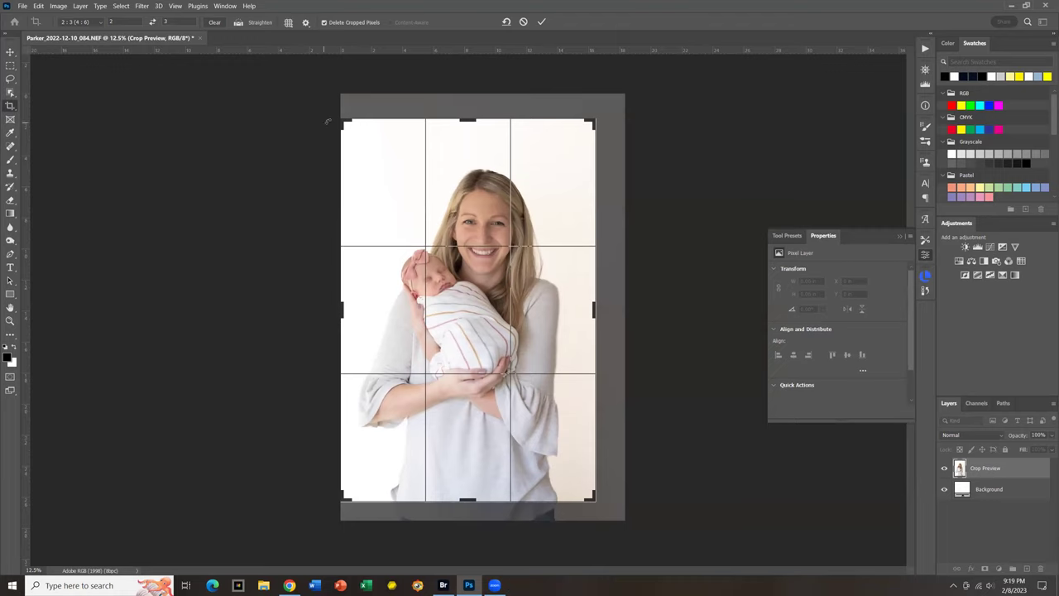
pyautogui.moveTo(343, 121); pyautogui.dragTo(343, 124)
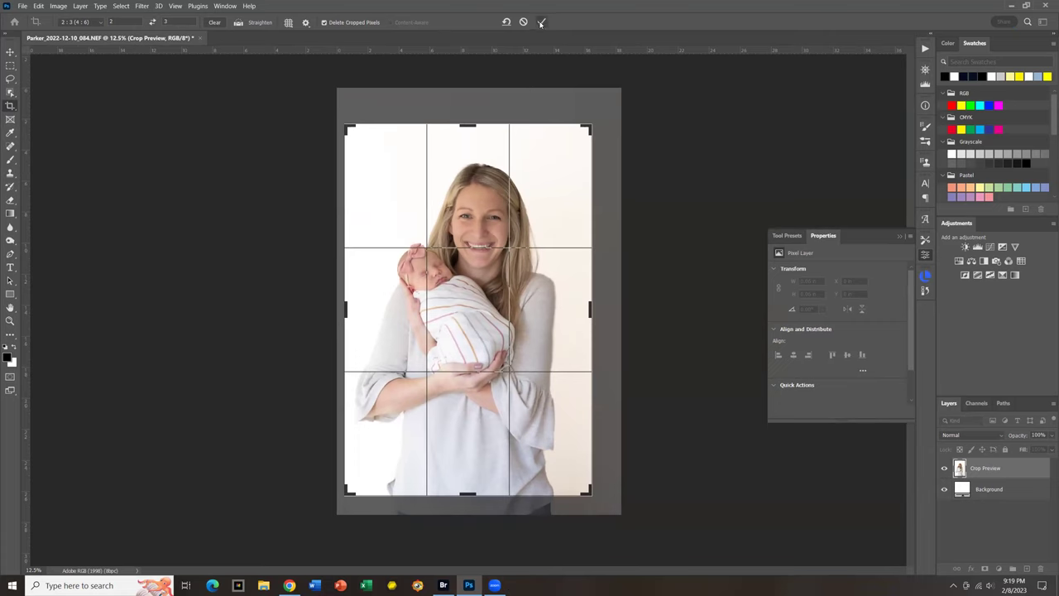
pyautogui.click(541, 23)
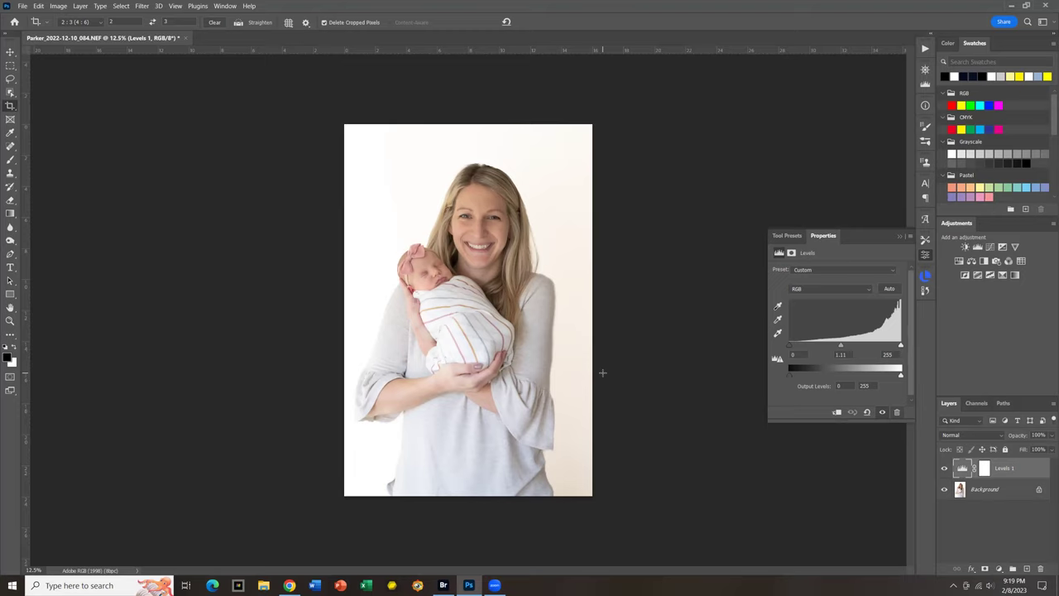
# Step: Close the cropped portrait without saving, and open the raw photo WA Trip_20221007_056.NEF of the woman sitting on driftwood
pyautogui.hotkey('ctrl', 'w')
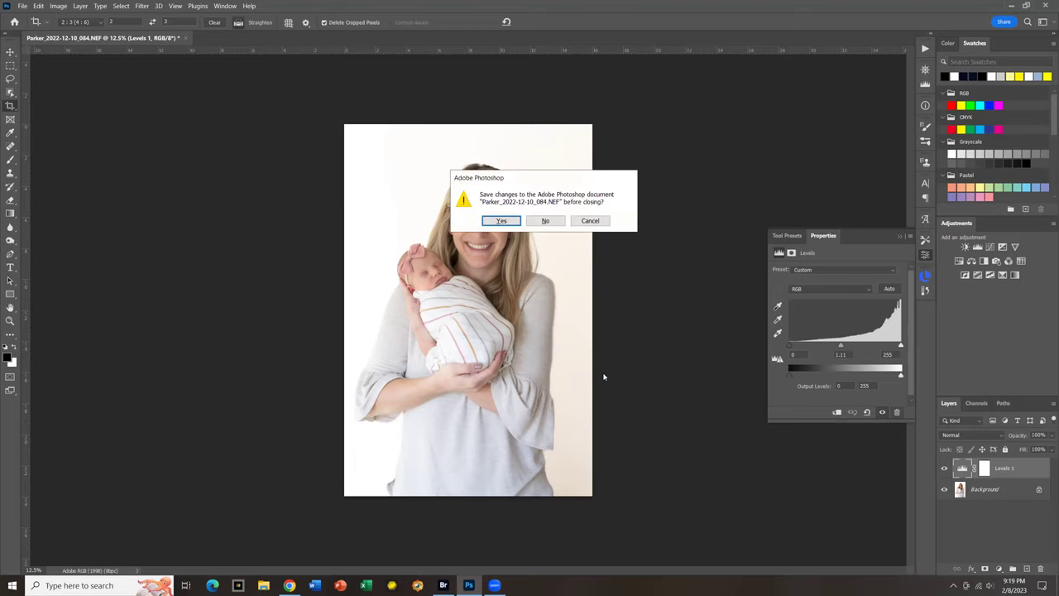
pyautogui.press('n')
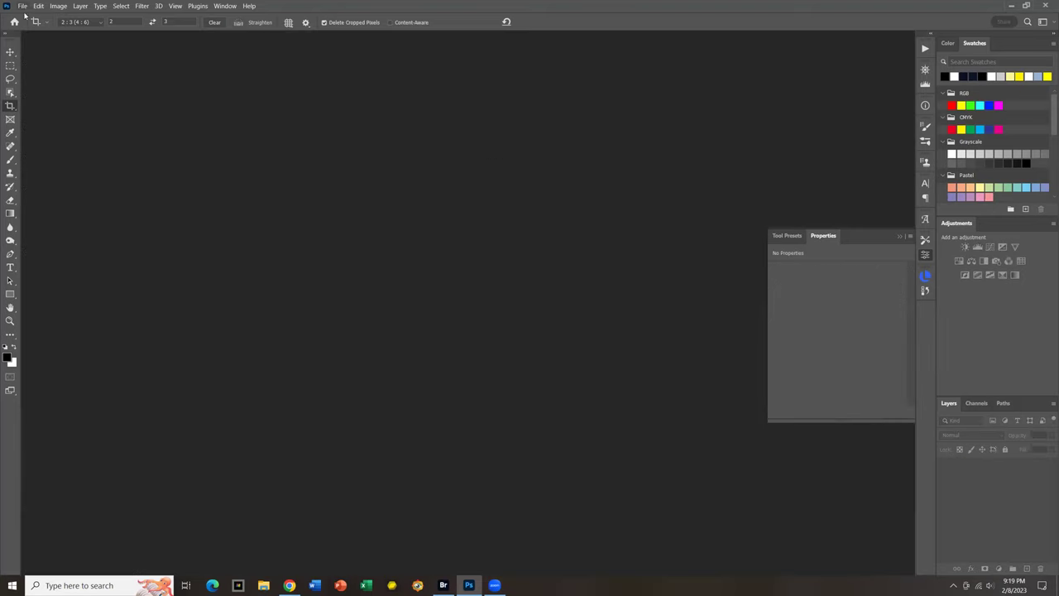
pyautogui.click(24, 7)
pyautogui.press('Return')
pyautogui.doubleClick(727, 170)
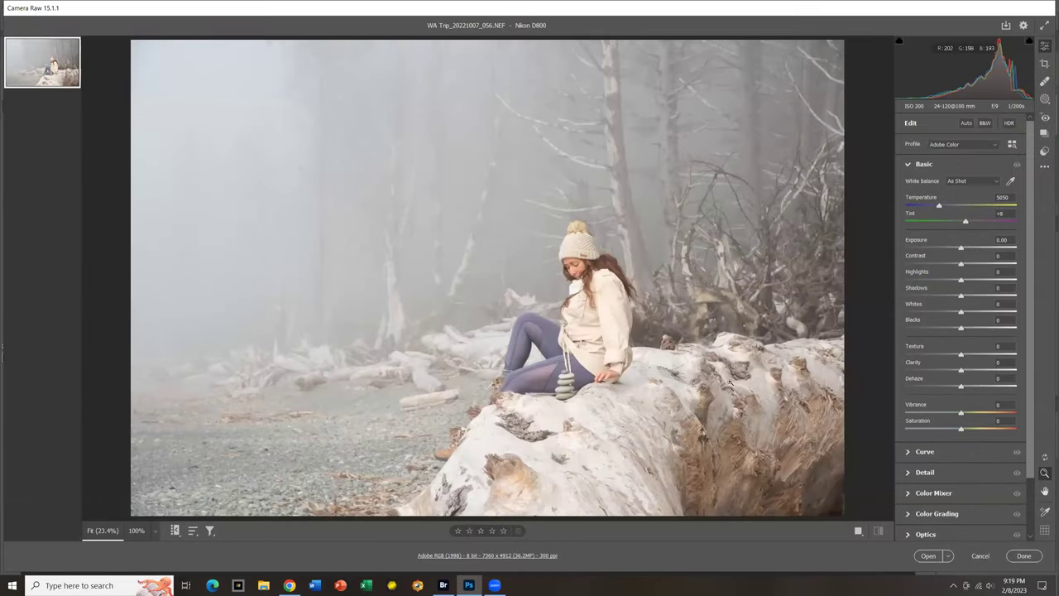
# Step: Give the foggy beach photo a high-key look with exposure +0.92, contrast +50 and saturation -39
pyautogui.moveTo(910, 241); pyautogui.dragTo(921, 235)
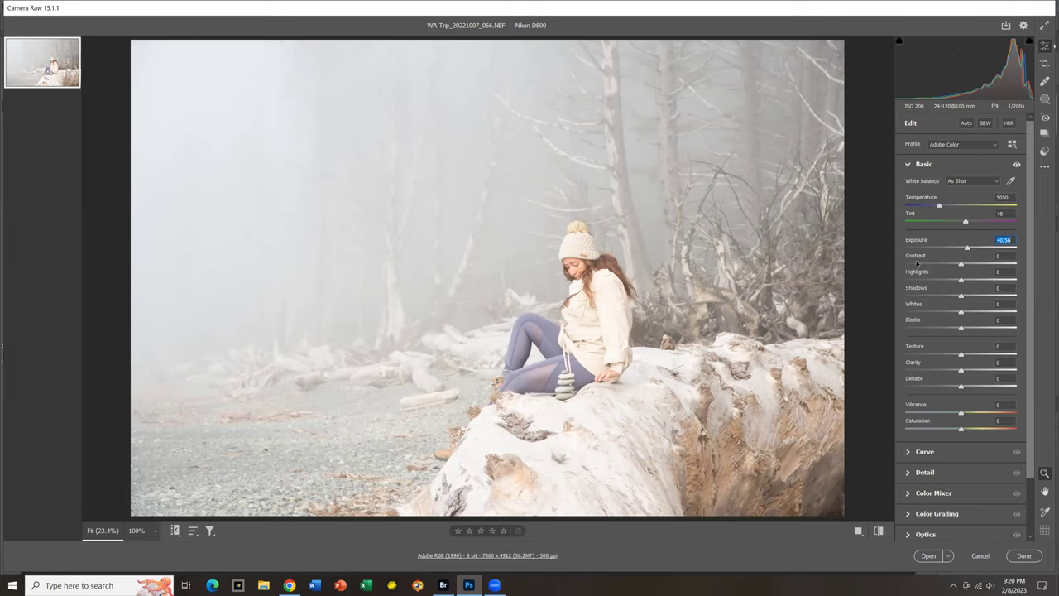
pyautogui.write('1.24')
pyautogui.press('Return')
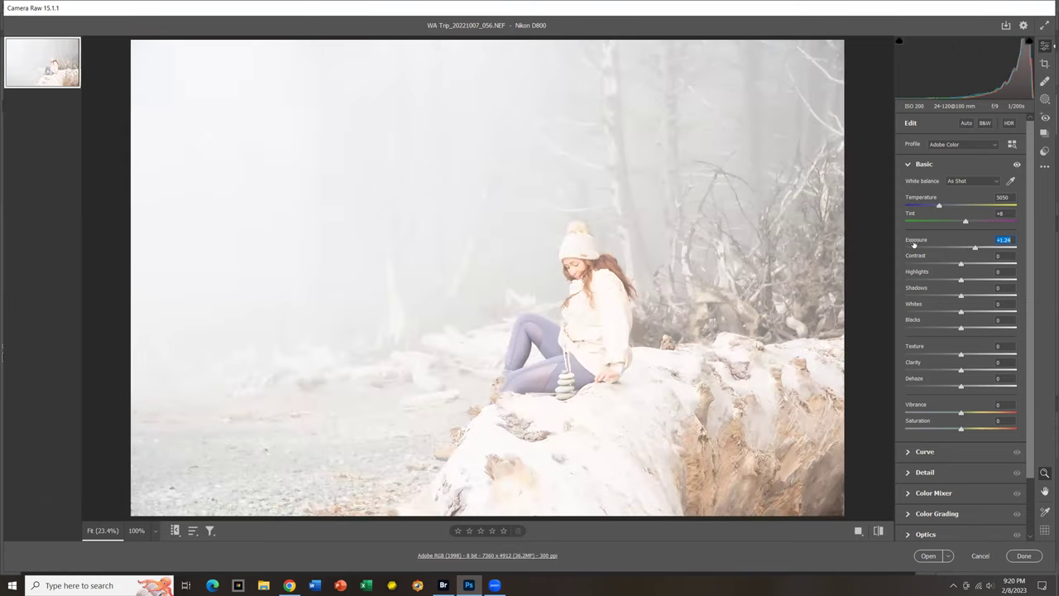
pyautogui.moveTo(912, 257); pyautogui.dragTo(934, 250)
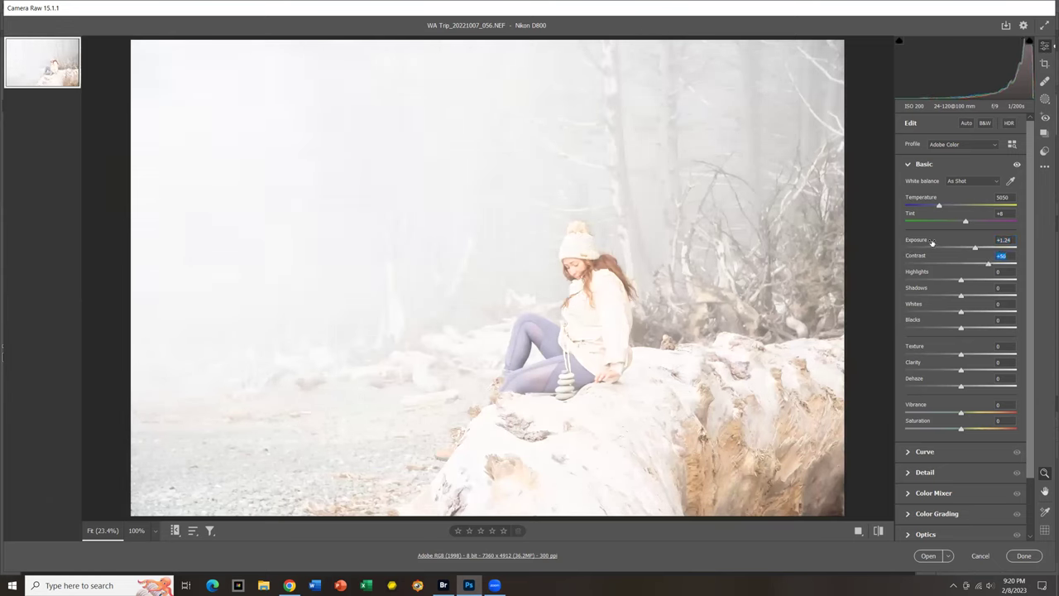
pyautogui.write('50')
pyautogui.click(921, 240)
pyautogui.moveTo(920, 241); pyautogui.dragTo(909, 263)
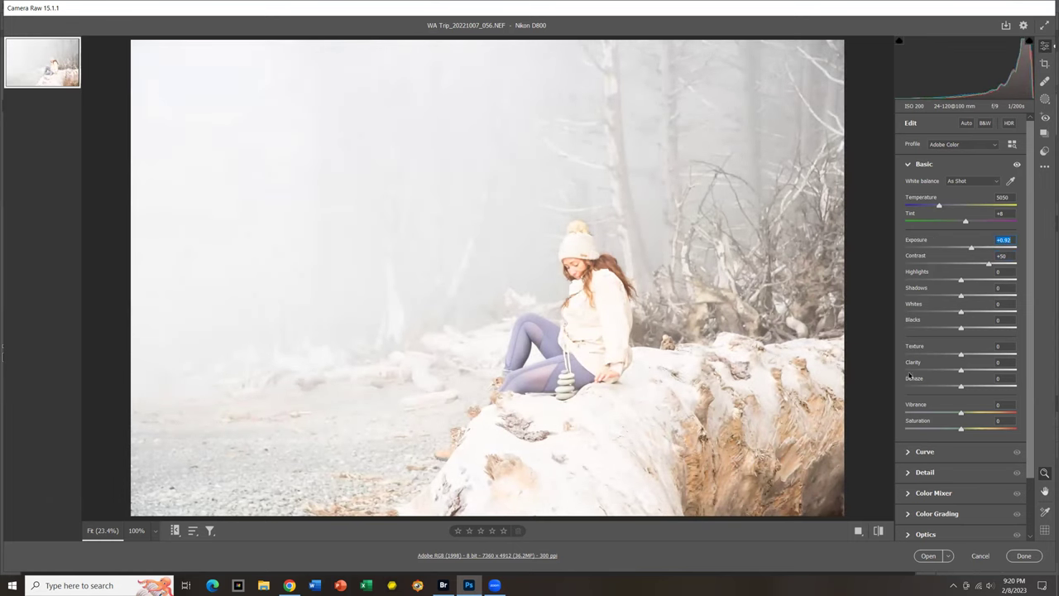
pyautogui.moveTo(918, 422); pyautogui.dragTo(900, 427)
# Step: Crop the photo proportionally closer around the woman on the driftwood, and set the blacks to -45
pyautogui.click(1045, 64)
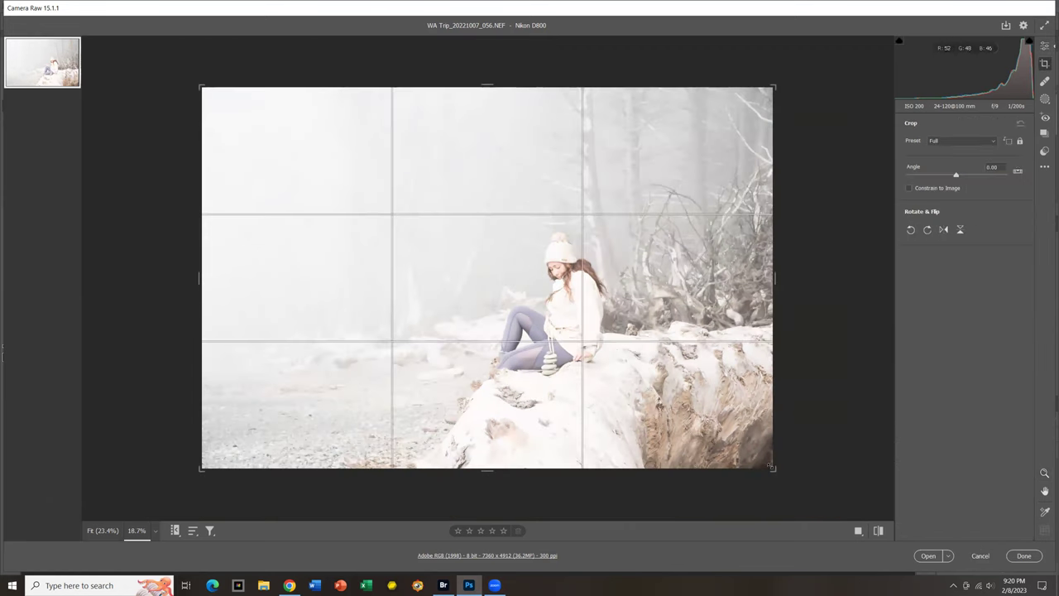
pyautogui.moveTo(772, 468); pyautogui.dragTo(730, 445)
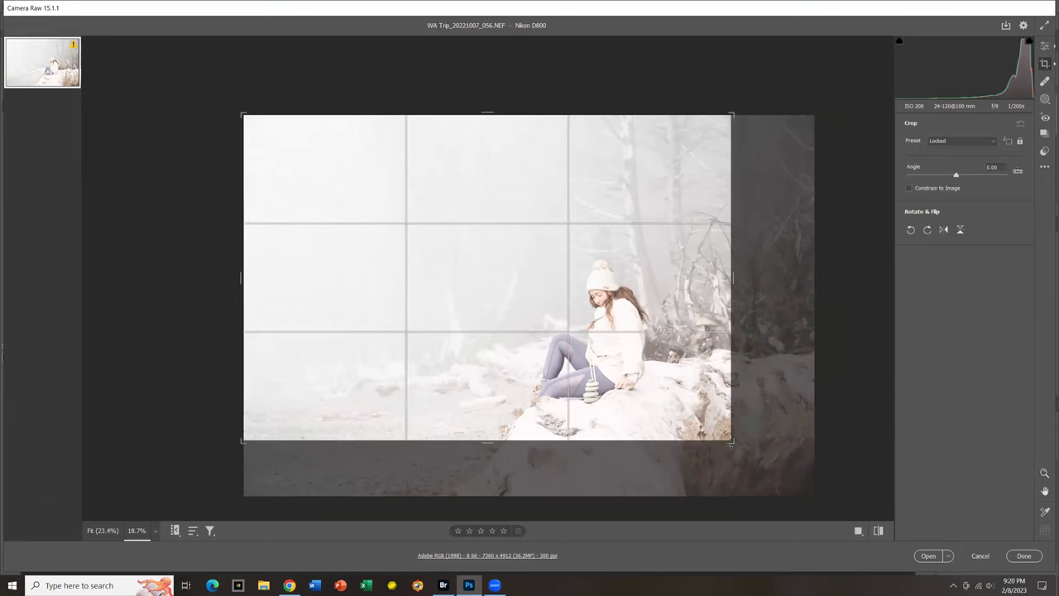
pyautogui.moveTo(241, 115); pyautogui.dragTo(295, 149)
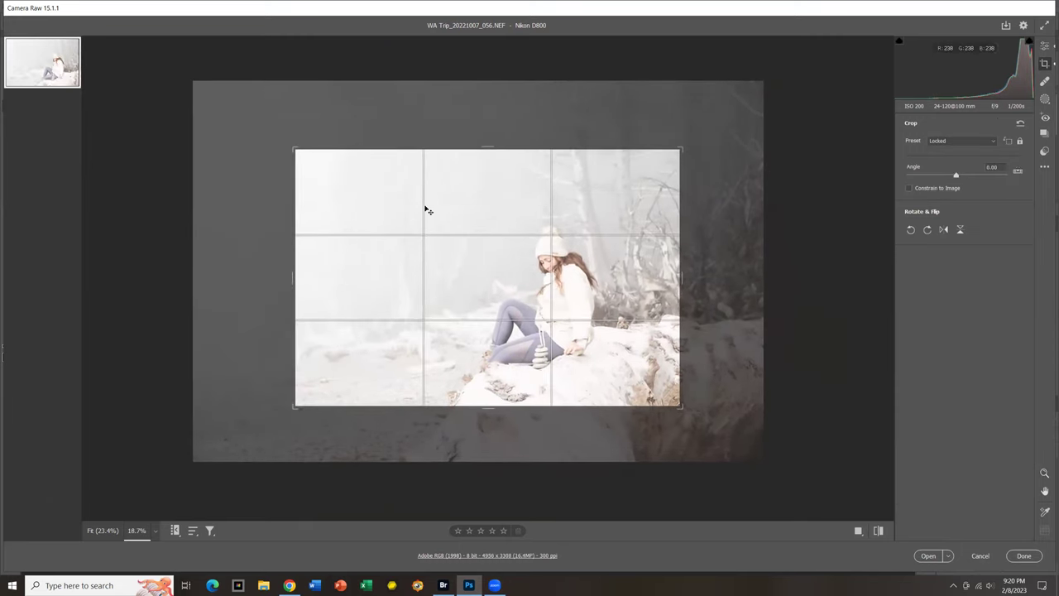
pyautogui.press('Return')
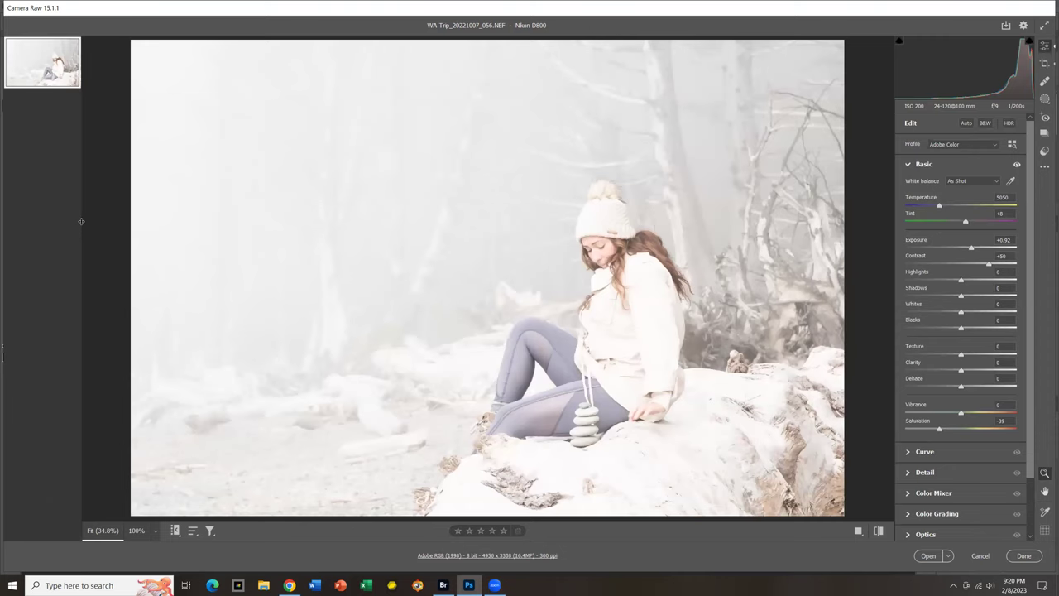
pyautogui.moveTo(912, 320); pyautogui.dragTo(887, 335)
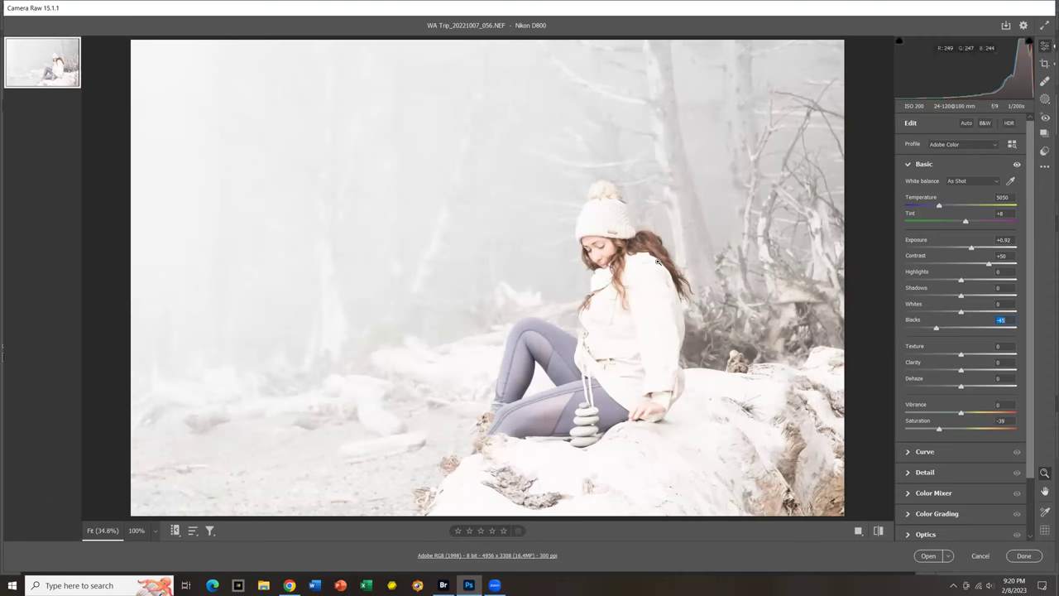